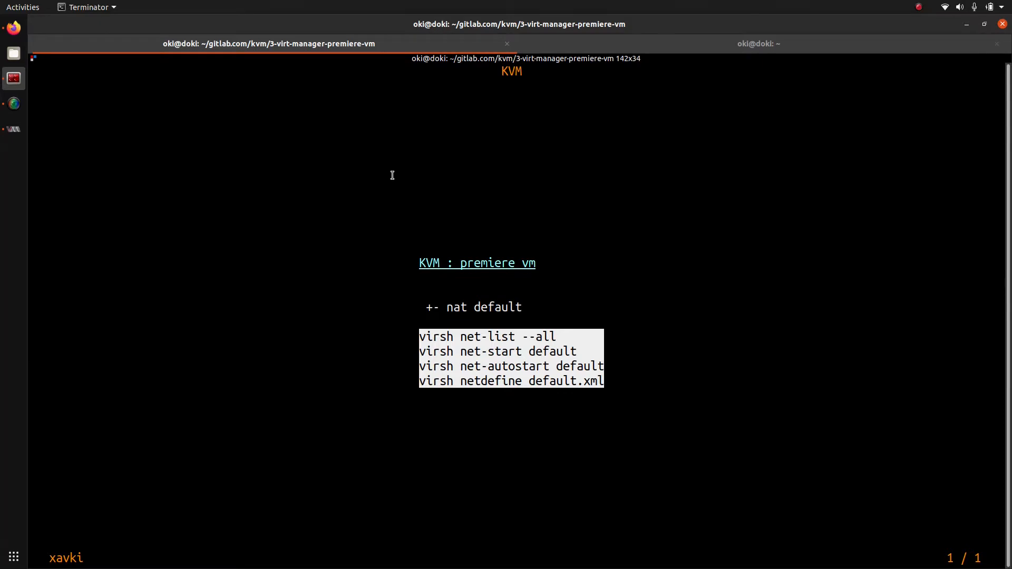
Step: Quit the mdp slides.md KVM presentation with q
{"action": "type", "text": "q"}
{"action": "type", "text": "l"}
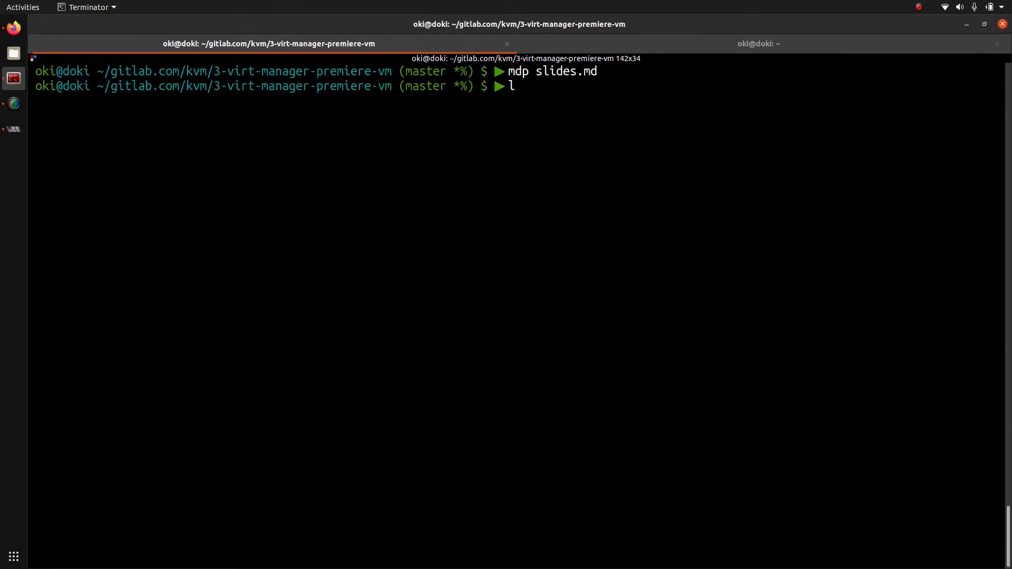
Step: List the active virtual networks, then all networks with virsh net-list --all
{"action": "key", "text": "BackSpace"}
{"action": "type", "text": "virsh net-list"}
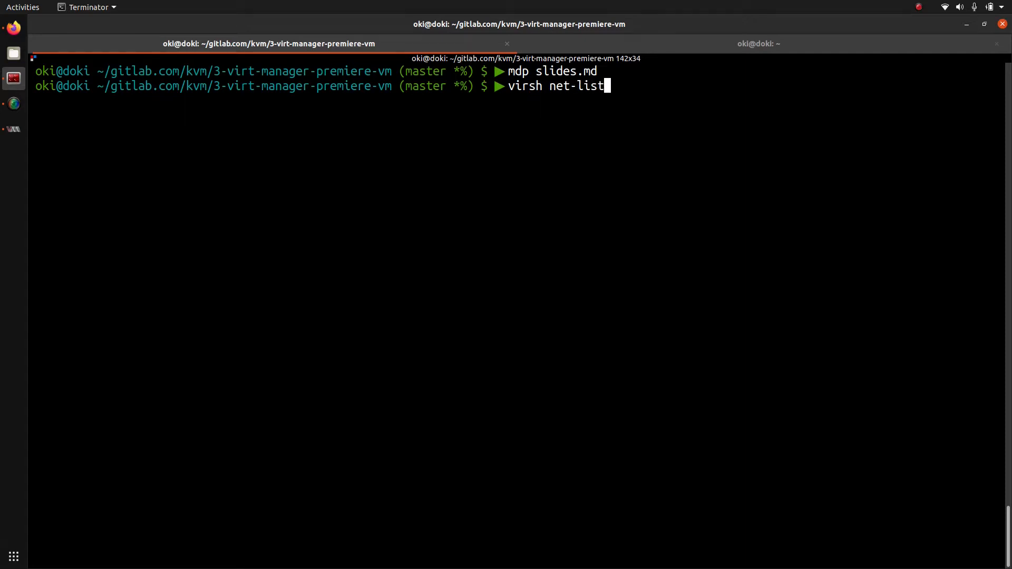
{"action": "key", "text": "Return"}
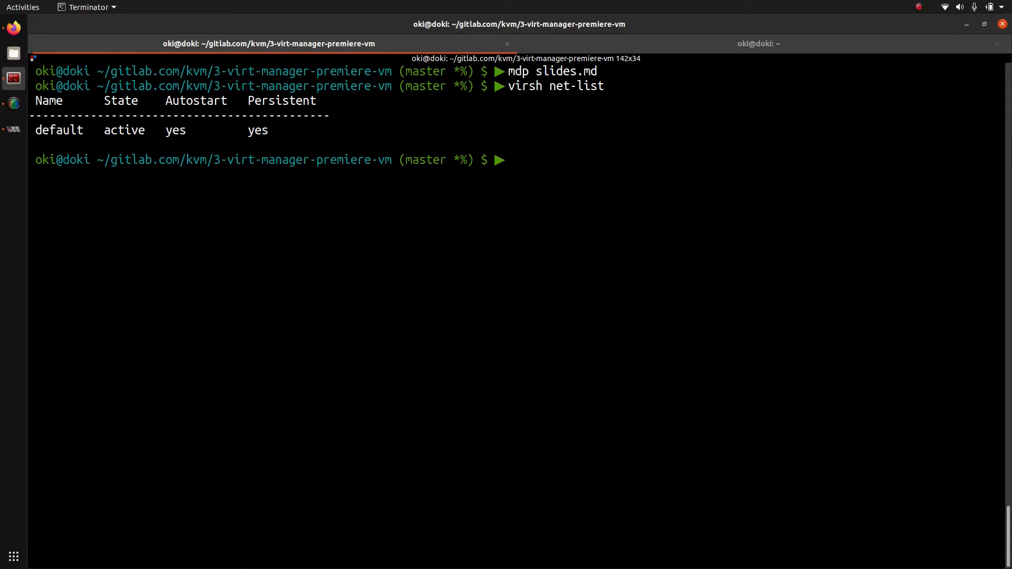
{"action": "key", "text": "Up"}
{"action": "type", "text": "--all"}
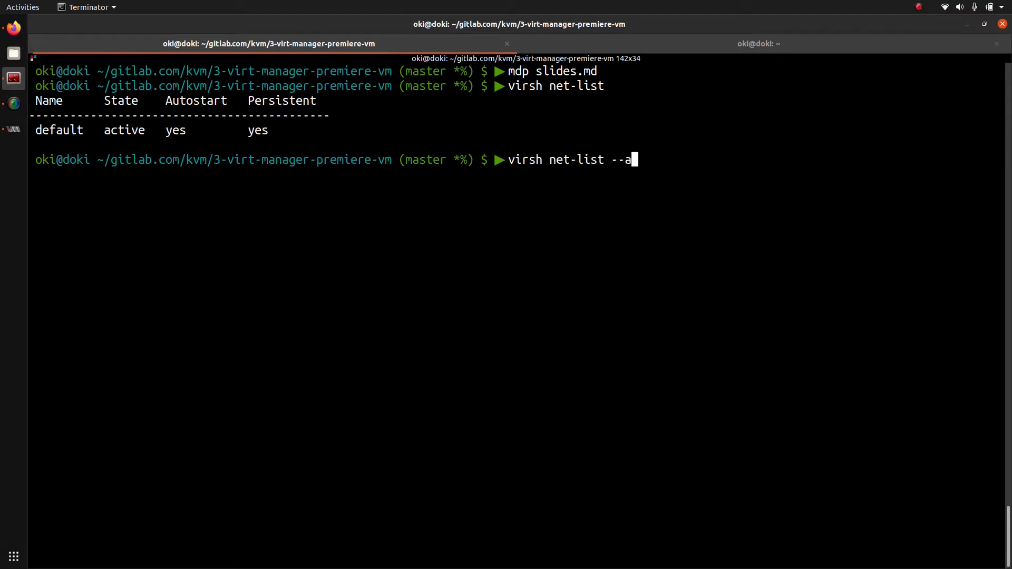
{"action": "key", "text": "Return"}
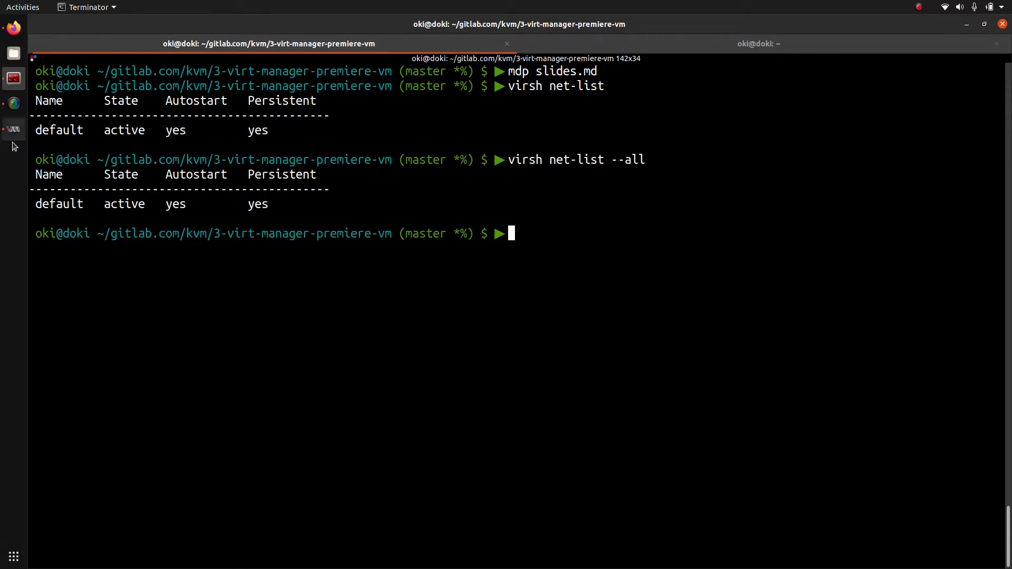
{"action": "double_click", "coordinate": [64, 204]}
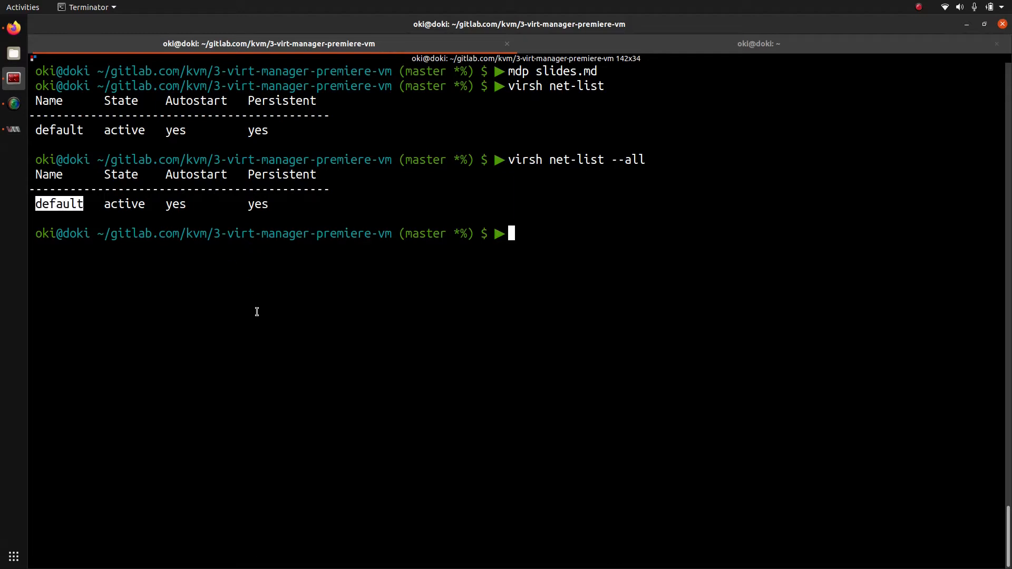
Step: Start the default network with virsh net-start default
{"action": "key", "text": "Up"}
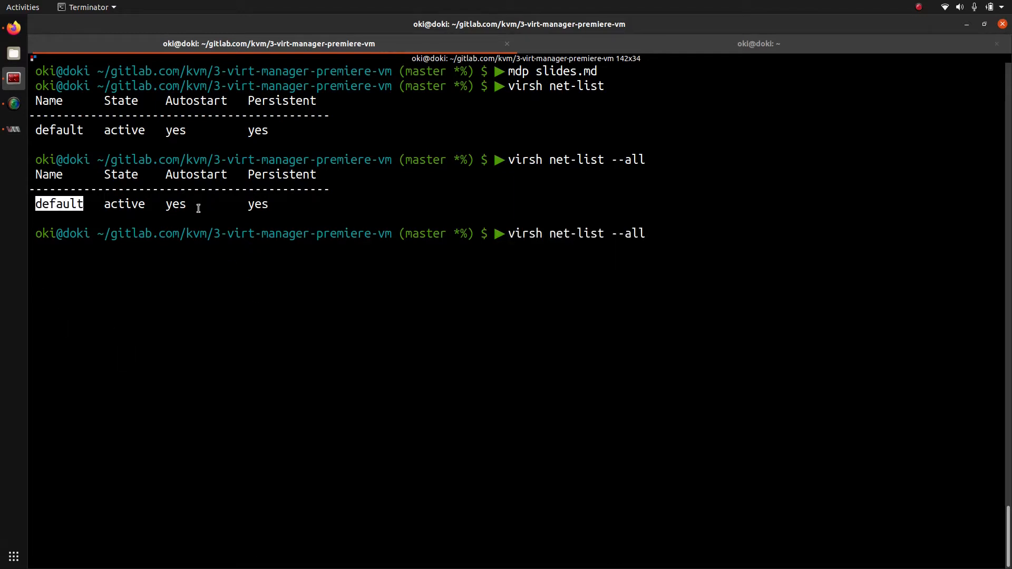
{"action": "key", "text": "BackSpace"}
{"action": "key", "text": "BackSpace"}
{"action": "key", "text": "BackSpace"}
{"action": "key", "text": "BackSpace"}
{"action": "key", "text": "BackSpace"}
{"action": "key", "text": "BackSpace"}
{"action": "key", "text": "BackSpace"}
{"action": "key", "text": "BackSpace"}
{"action": "key", "text": "BackSpace"}
{"action": "key", "text": "BackSpace"}
{"action": "type", "text": "start default"}
{"action": "key", "text": "BackSpace"}
{"action": "type", "text": "lt"}
{"action": "key", "text": "Return"}
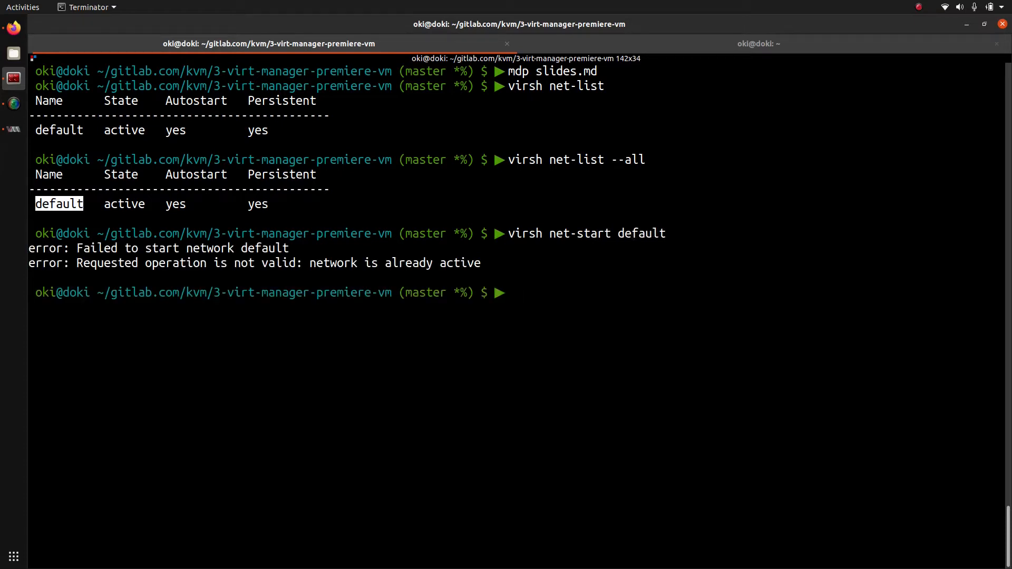
Step: Mark the default network to autostart and clear the terminal
{"action": "key", "text": "Up"}
{"action": "key", "text": "Left"}
{"action": "key", "text": "Left"}
{"action": "key", "text": "Left"}
{"action": "key", "text": "Left"}
{"action": "key", "text": "Left"}
{"action": "key", "text": "Left"}
{"action": "key", "text": "Left"}
{"action": "key", "text": "Left"}
{"action": "key", "text": "BackSpace"}
{"action": "key", "text": "BackSpace"}
{"action": "key", "text": "BackSpace"}
{"action": "key", "text": "BackSpace"}
{"action": "key", "text": "BackSpace"}
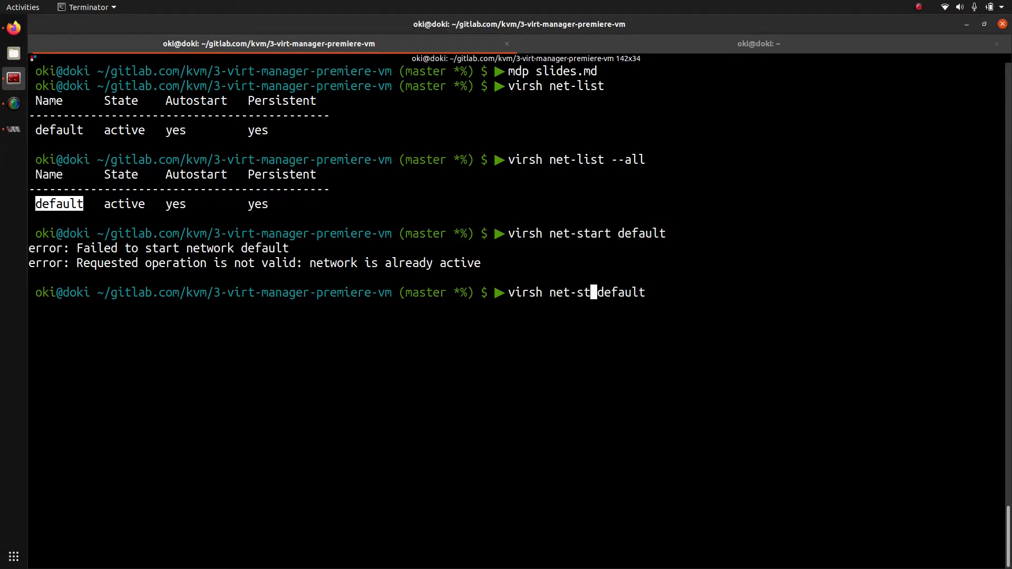
{"action": "type", "text": "autostart"}
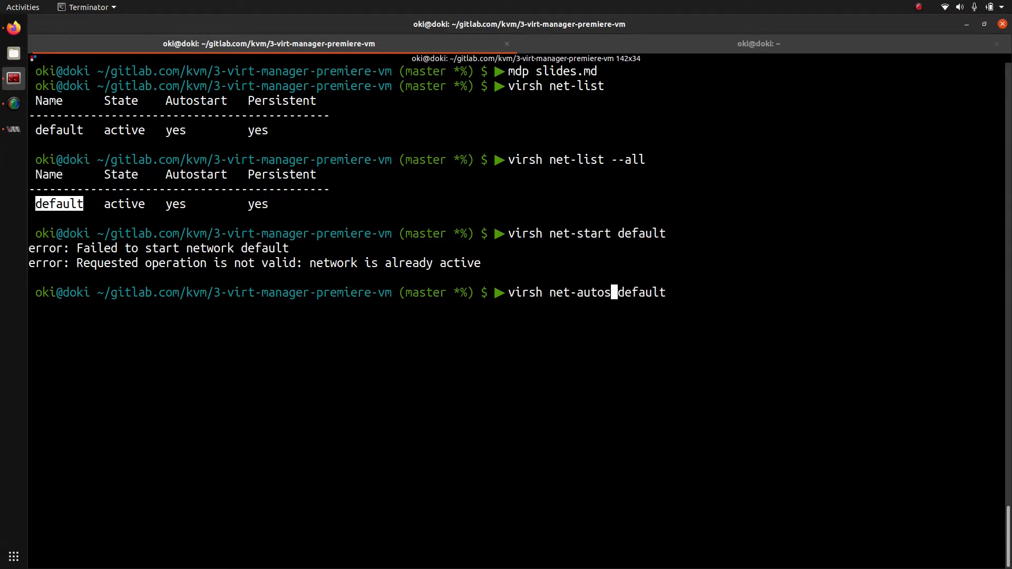
{"action": "key", "text": "Return"}
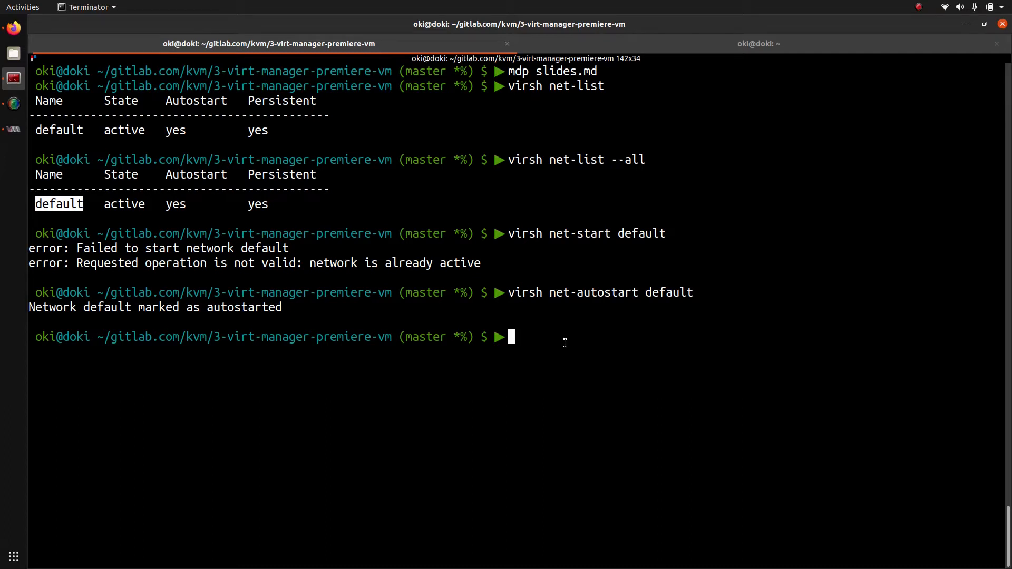
{"action": "key", "text": "ctrl+l"}
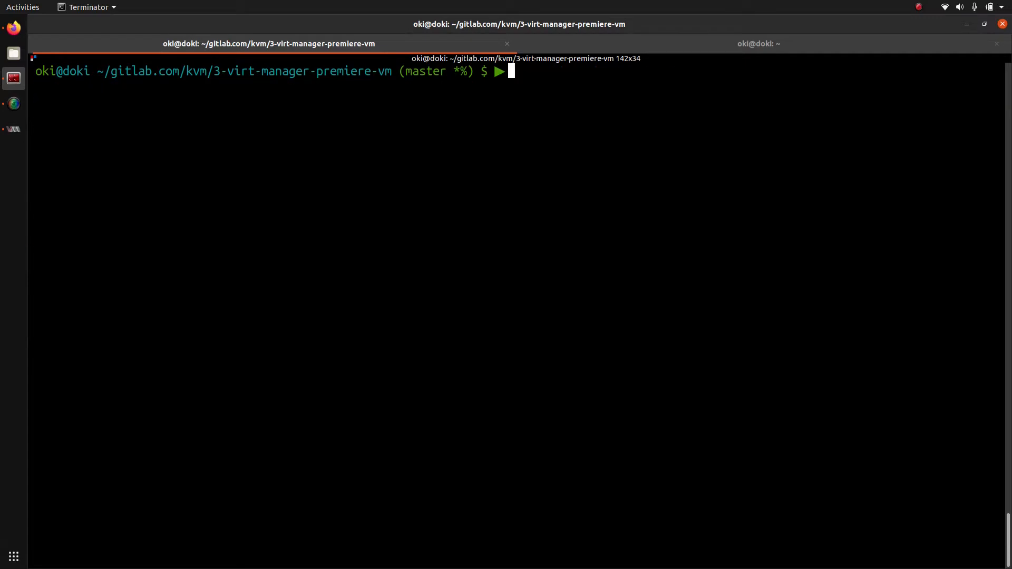
Step: List all networks again and print default.xml with cat
{"action": "key", "text": "Up"}
{"action": "key", "text": "Up"}
{"action": "key", "text": "Up"}
{"action": "key", "text": "Down"}
{"action": "key", "text": "Return"}
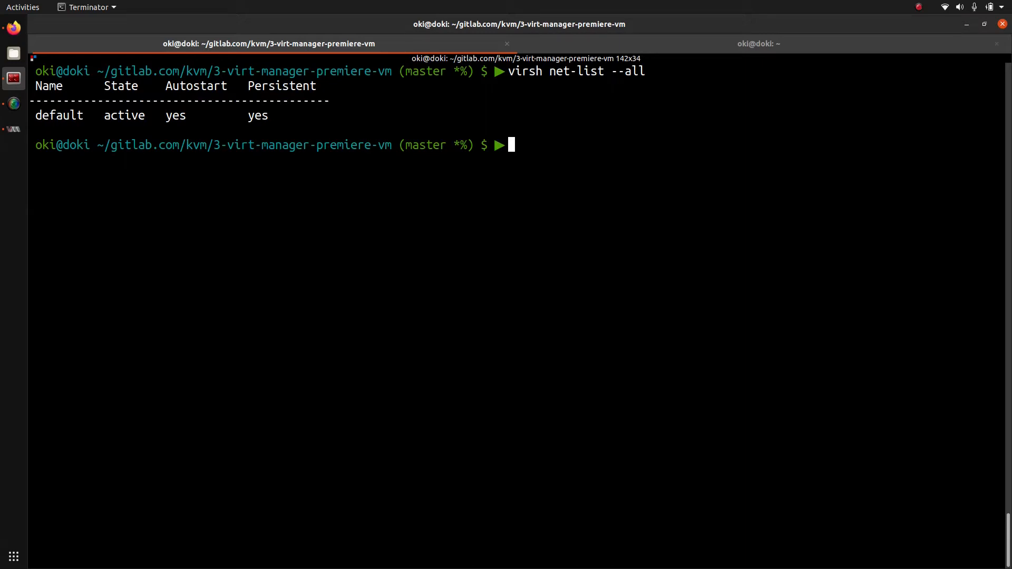
{"action": "type", "text": "cat def"}
{"action": "key", "text": "Tab"}
{"action": "key", "text": "Return"}
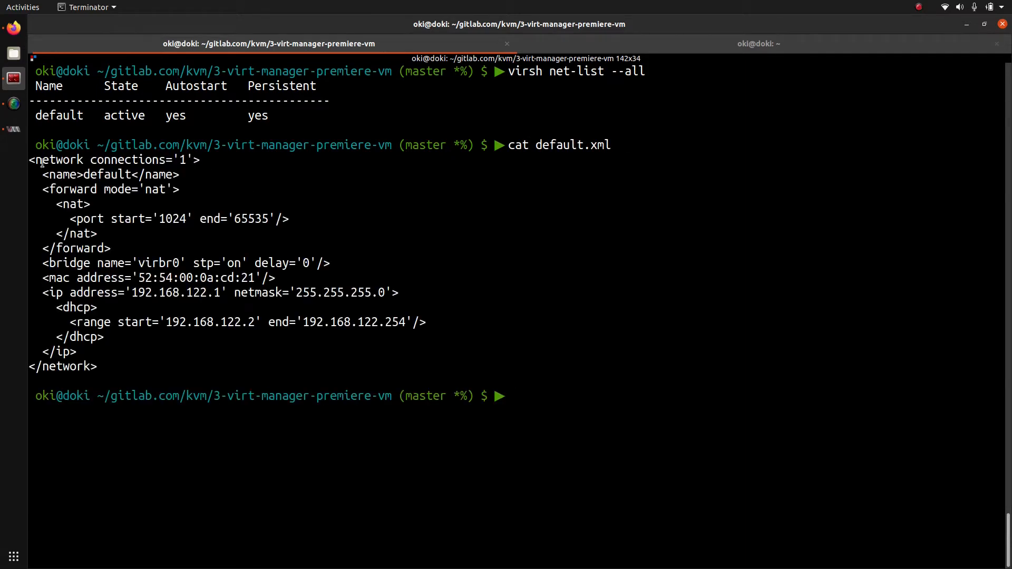
Step: Highlight the network name default, the nat forward mode, bridge virbr0 and the MAC address
{"action": "left_click_drag", "start_coordinate": [30, 162], "coordinate": [33, 162]}
{"action": "scroll", "coordinate": [34, 162], "scroll_direction": "up", "scroll_amount": 2}
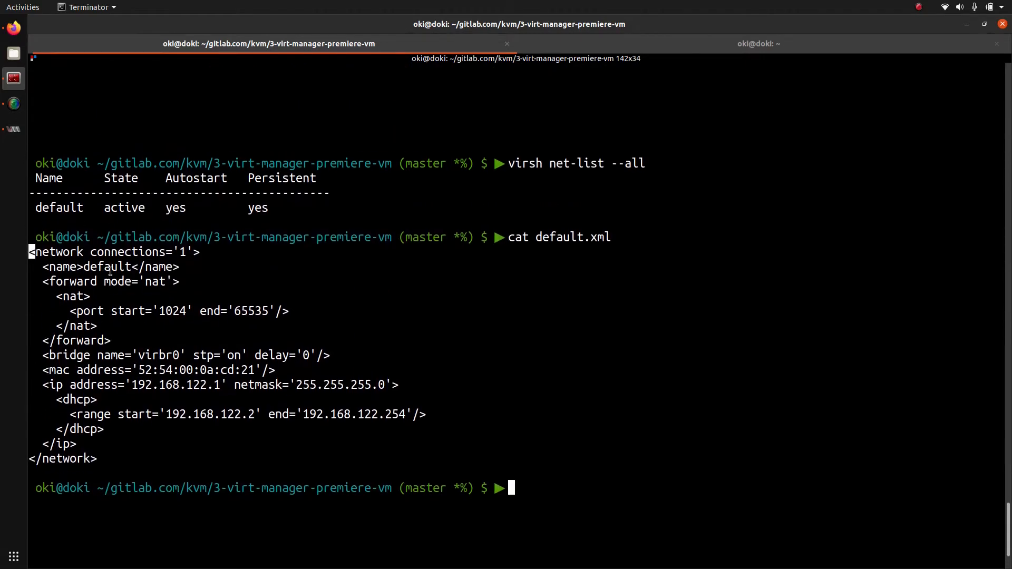
{"action": "left_click_drag", "start_coordinate": [95, 459], "coordinate": [98, 458]}
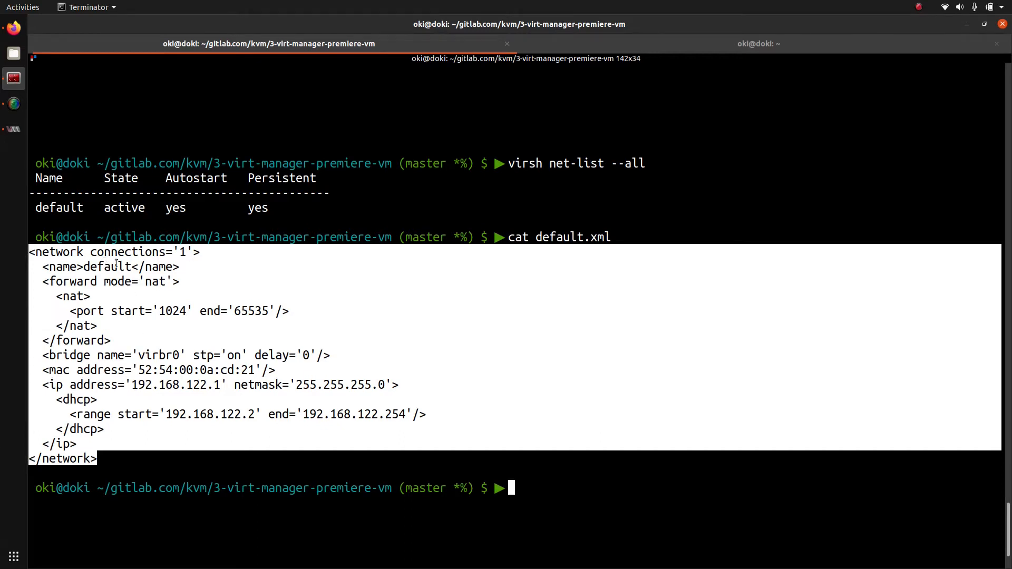
{"action": "double_click", "coordinate": [115, 266]}
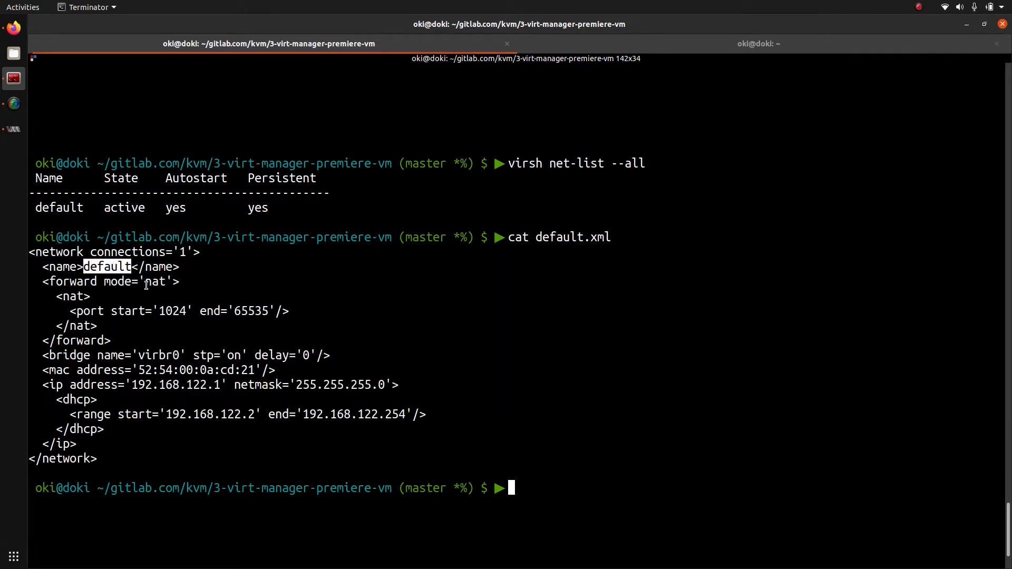
{"action": "double_click", "coordinate": [148, 283]}
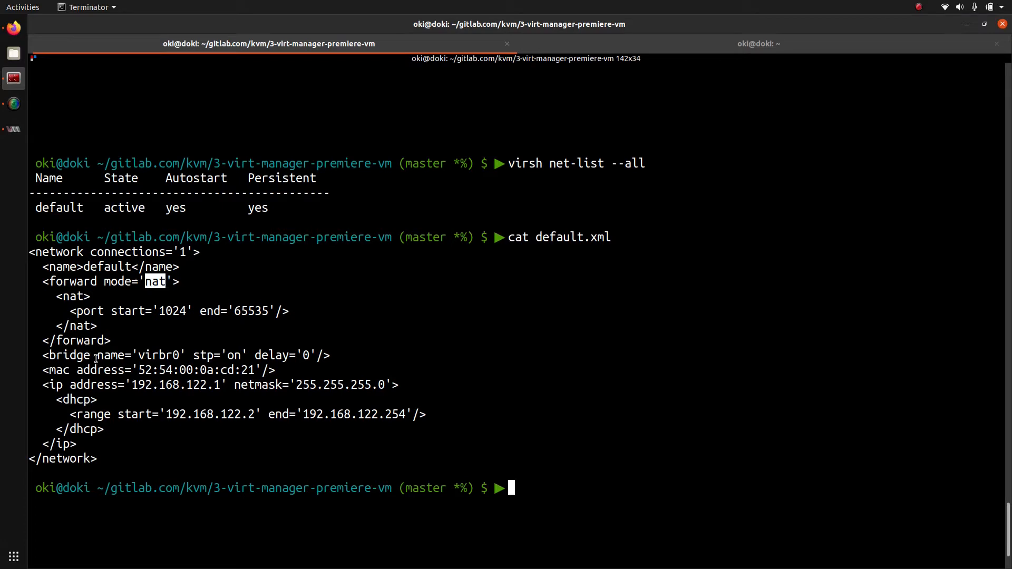
{"action": "double_click", "coordinate": [164, 356]}
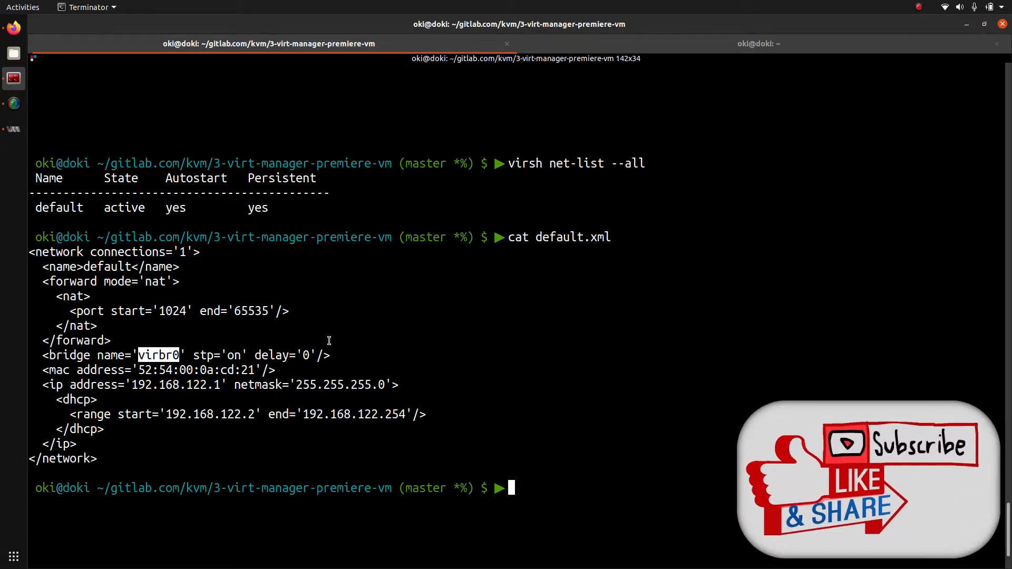
{"action": "double_click", "coordinate": [182, 370]}
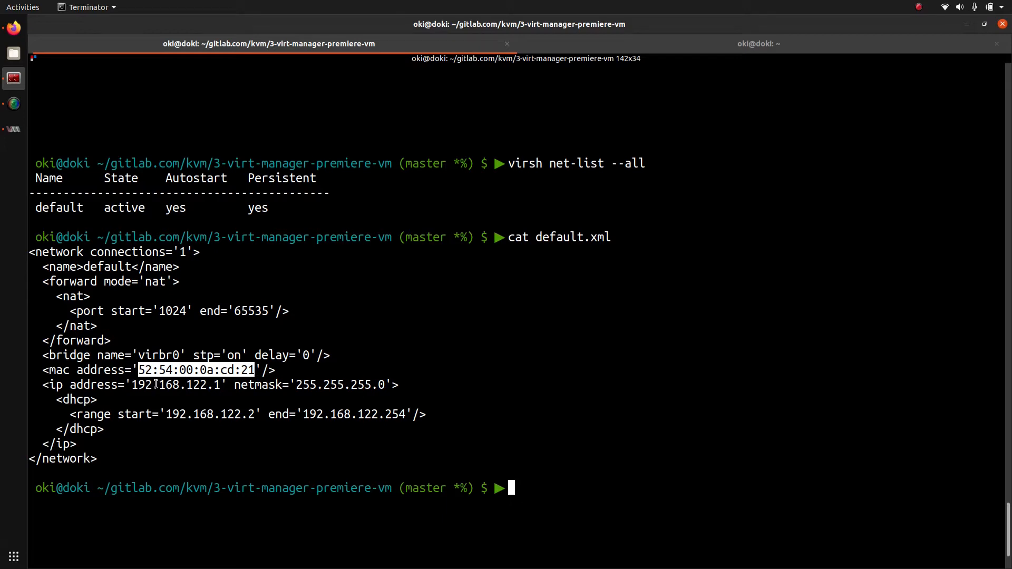
Step: Highlight host 192.168.122.1, netmask 255.255.255.0 and DHCP range 192.168.122.2–192.168.122.254
{"action": "double_click", "coordinate": [156, 385]}
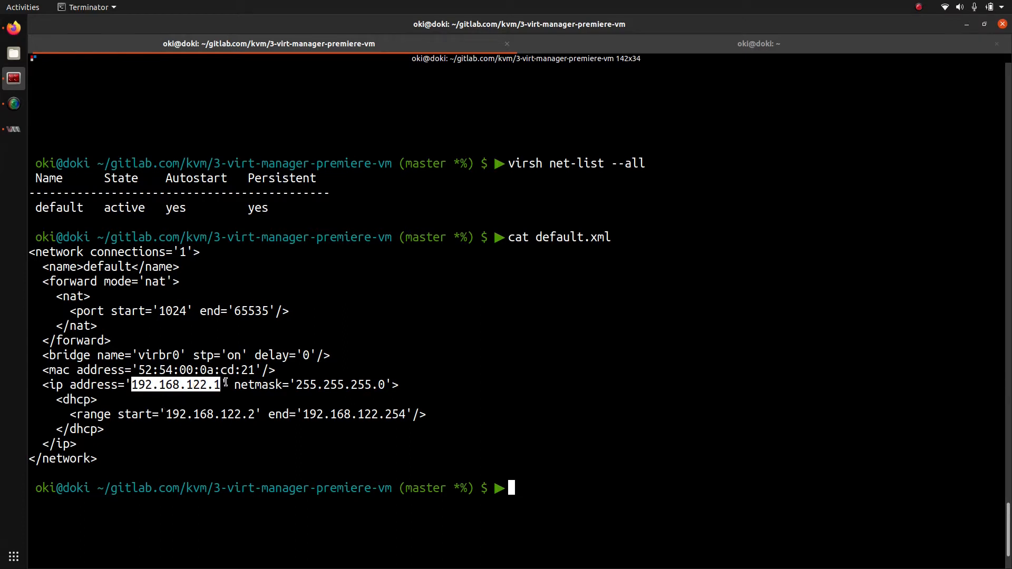
{"action": "double_click", "coordinate": [364, 383]}
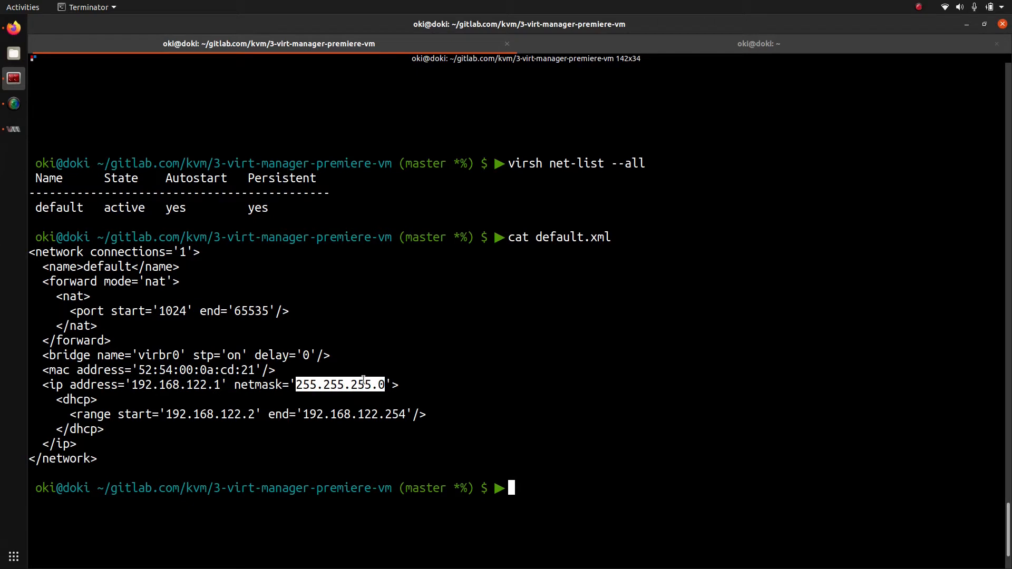
{"action": "left_click_drag", "start_coordinate": [57, 396], "coordinate": [142, 426]}
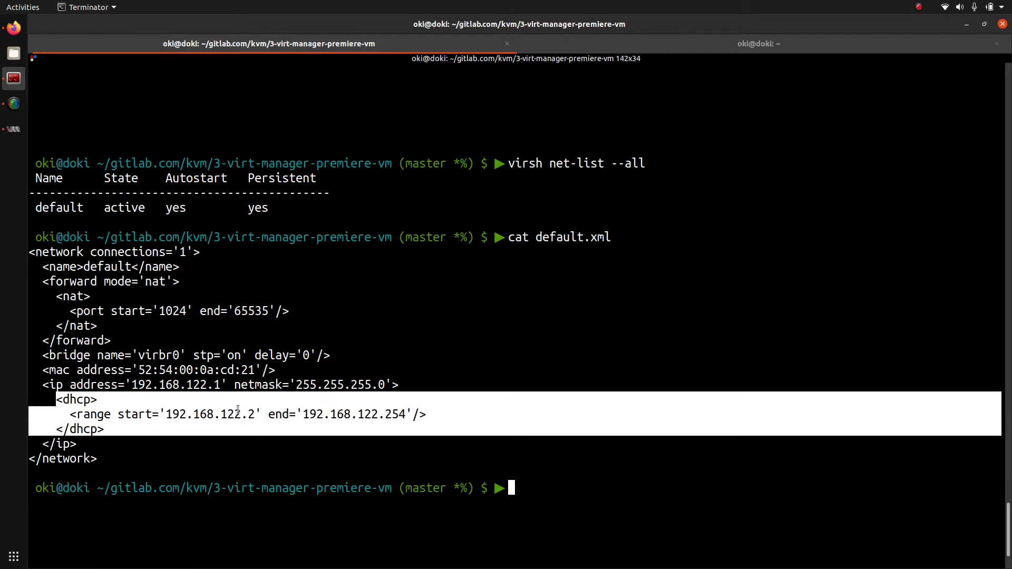
{"action": "double_click", "coordinate": [238, 414]}
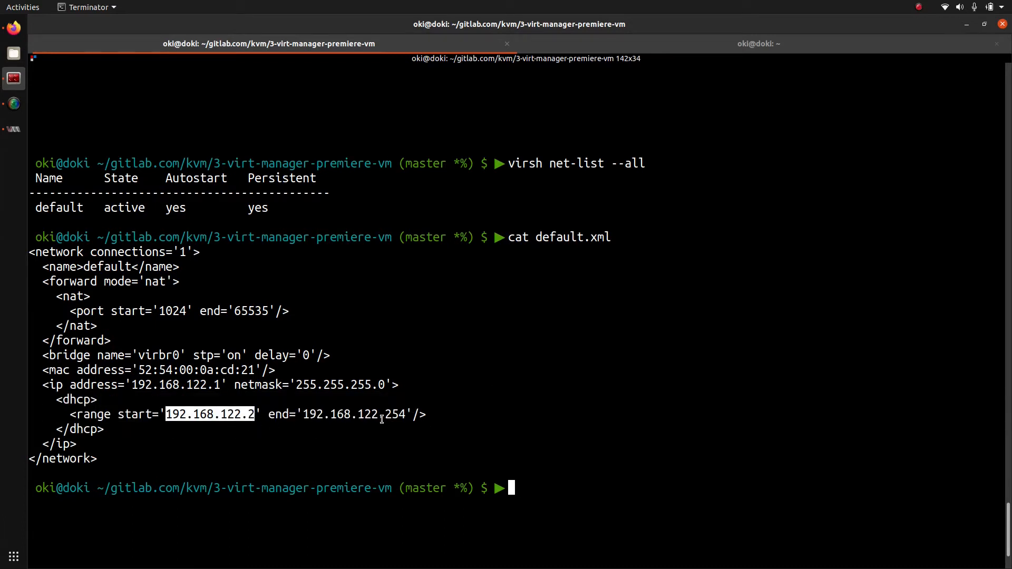
{"action": "double_click", "coordinate": [382, 415]}
{"action": "left_click", "coordinate": [433, 412]}
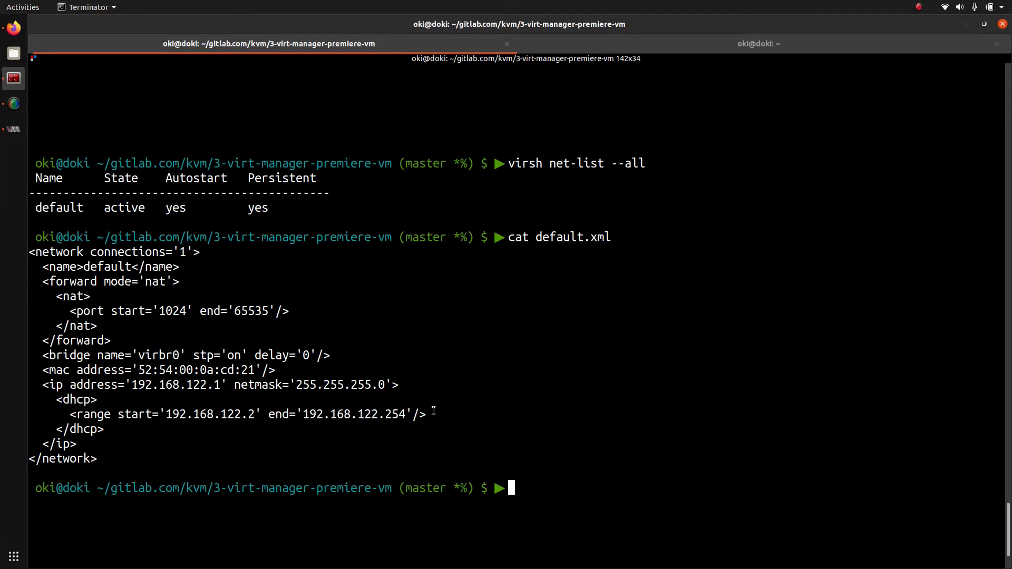
{"action": "scroll", "coordinate": [433, 411], "scroll_direction": "down", "scroll_amount": 2}
Step: Replace the recalled cat command with vim default.xml
{"action": "key", "text": "Up"}
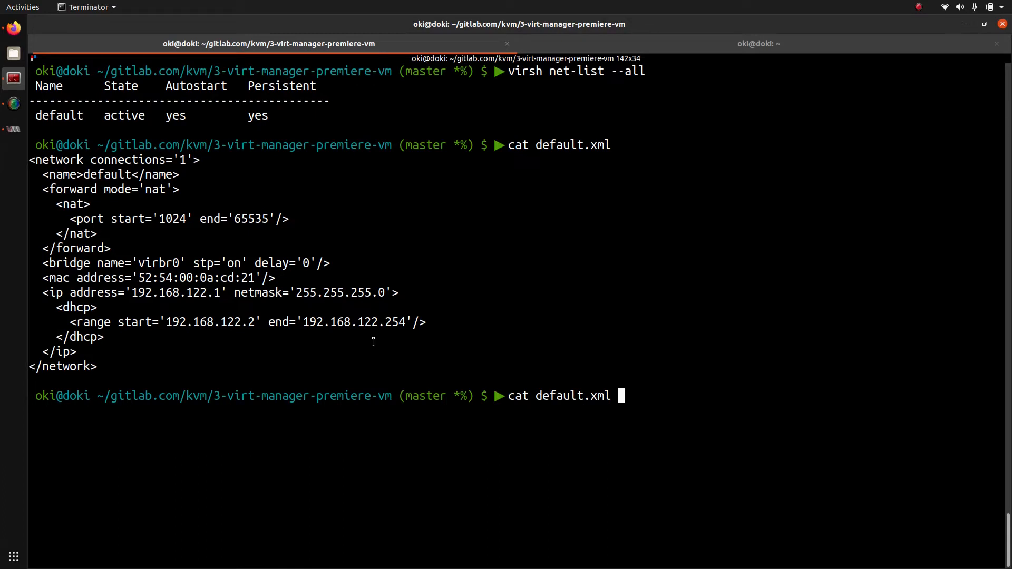
{"action": "key", "text": "BackSpace"}
{"action": "key", "text": "BackSpace"}
{"action": "key", "text": "BackSpace"}
{"action": "key", "text": "BackSpace"}
{"action": "key", "text": "BackSpace"}
{"action": "key", "text": "BackSpace"}
{"action": "key", "text": "BackSpace"}
{"action": "key", "text": "BackSpace"}
{"action": "key", "text": "BackSpace"}
{"action": "key", "text": "BackSpace"}
{"action": "key", "text": "BackSpace"}
{"action": "key", "text": "BackSpace"}
{"action": "key", "text": "BackSpace"}
{"action": "key", "text": "BackSpace"}
{"action": "key", "text": "BackSpace"}
{"action": "key", "text": "BackSpace"}
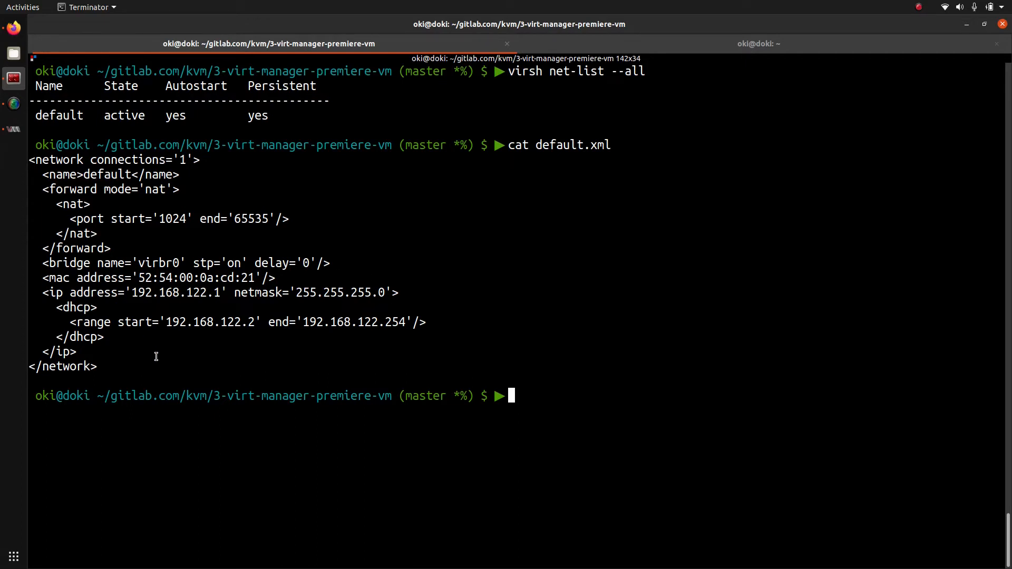
{"action": "type", "text": "vim de"}
{"action": "key", "text": "Tab"}
Step: Open default.xml in vim, renaming the network to default2 and the bridge to virbr1
{"action": "key", "text": "Return"}
{"action": "key", "text": "j"}
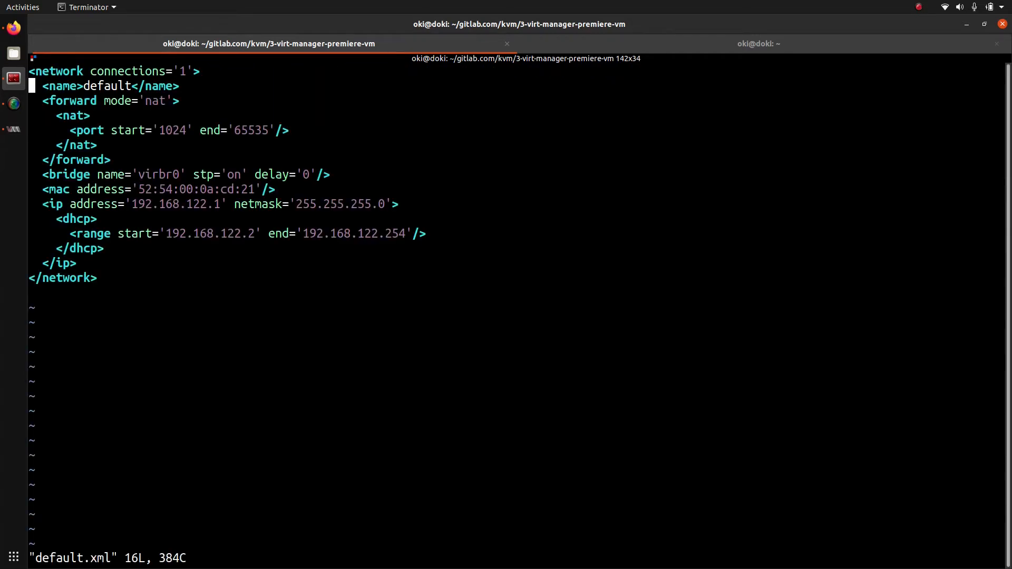
{"action": "key", "text": "l"}
{"action": "key", "text": "l"}
{"action": "key", "text": "l"}
{"action": "key", "text": "l"}
{"action": "key", "text": "l"}
{"action": "key", "text": "l"}
{"action": "key", "text": "l"}
{"action": "key", "text": "l"}
{"action": "key", "text": "l"}
{"action": "key", "text": "l"}
{"action": "key", "text": "l"}
{"action": "key", "text": "l"}
{"action": "key", "text": "l"}
{"action": "key", "text": "l"}
{"action": "key", "text": "l"}
{"action": "type", "text": "i"}
{"action": "type", "text": "2"}
{"action": "key", "text": "Down"}
{"action": "key", "text": "Down"}
{"action": "key", "text": "Down"}
{"action": "key", "text": "Down"}
{"action": "key", "text": "Down"}
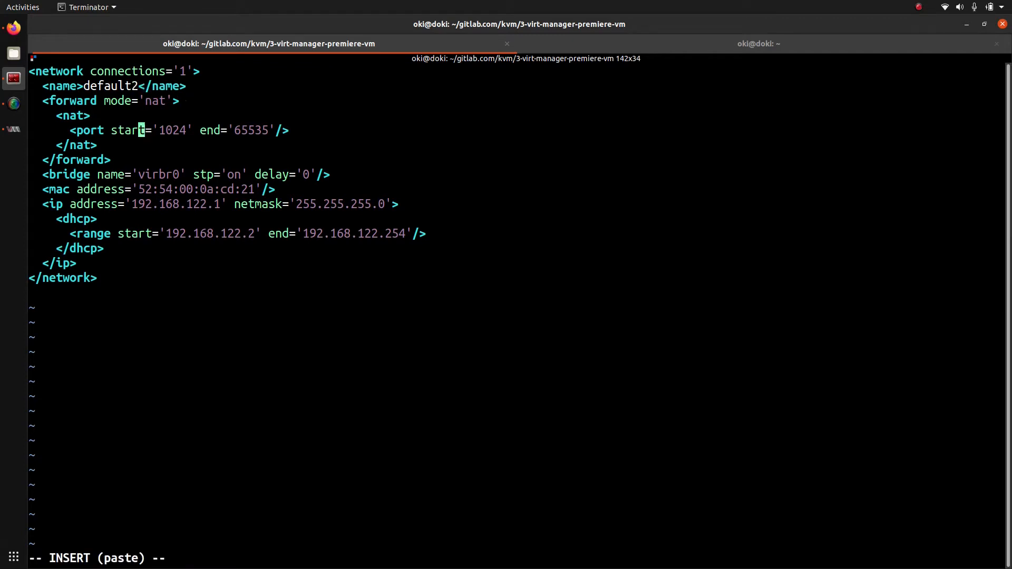
{"action": "key", "text": "Right"}
{"action": "key", "text": "Right"}
{"action": "key", "text": "Right"}
{"action": "key", "text": "Right"}
{"action": "key", "text": "Right"}
{"action": "key", "text": "BackSpace"}
{"action": "type", "text": "1"}
{"action": "key", "text": "Down"}
{"action": "key", "text": "Right"}
{"action": "key", "text": "Right"}
{"action": "key", "text": "Right"}
{"action": "key", "text": "Right"}
{"action": "key", "text": "Right"}
{"action": "key", "text": "Right"}
{"action": "key", "text": "Right"}
{"action": "key", "text": "Right"}
{"action": "key", "text": "Right"}
{"action": "key", "text": "Right"}
Step: Change the MAC ending to cd:22 and the host address to 192.168.123.1
{"action": "key", "text": "BackSpace"}
{"action": "type", "text": "2"}
{"action": "key", "text": "Down"}
{"action": "key", "text": "Left"}
{"action": "key", "text": "Left"}
{"action": "key", "text": "Left"}
{"action": "key", "text": "Left"}
{"action": "key", "text": "Left"}
{"action": "key", "text": "Left"}
{"action": "key", "text": "Left"}
{"action": "key", "text": "BackSpace"}
{"action": "type", "text": "3"}
Step: Move the DHCP range to 192.168.123.2–192.168.123.254 and save with :wq
{"action": "key", "text": "Down"}
{"action": "key", "text": "Down"}
{"action": "key", "text": "Right"}
{"action": "key", "text": "Right"}
{"action": "key", "text": "Right"}
{"action": "key", "text": "Right"}
{"action": "key", "text": "Right"}
{"action": "key", "text": "BackSpace"}
{"action": "type", "text": "3"}
{"action": "key", "text": "Right"}
{"action": "key", "text": "Right"}
{"action": "key", "text": "Right"}
{"action": "key", "text": "Right"}
{"action": "key", "text": "Right"}
{"action": "key", "text": "Right"}
{"action": "key", "text": "Right"}
{"action": "key", "text": "Right"}
{"action": "key", "text": "Right"}
{"action": "key", "text": "Right"}
{"action": "key", "text": "Right"}
{"action": "key", "text": "Right"}
{"action": "key", "text": "Right"}
{"action": "key", "text": "Right"}
{"action": "key", "text": "Right"}
{"action": "key", "text": "Right"}
{"action": "key", "text": "Right"}
{"action": "key", "text": "Right"}
{"action": "key", "text": "Right"}
{"action": "key", "text": "Right"}
{"action": "key", "text": "Right"}
{"action": "key", "text": "Right"}
{"action": "key", "text": "Left"}
{"action": "key", "text": "Left"}
{"action": "key", "text": "Left"}
{"action": "key", "text": "BackSpace"}
{"action": "type", "text": "3"}
{"action": "key", "text": "Escape"}
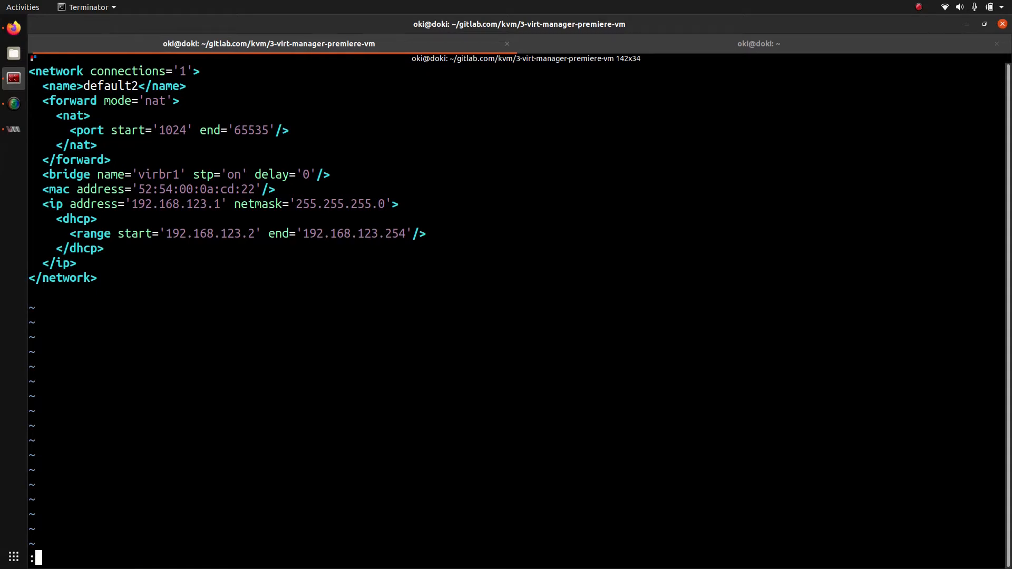
{"action": "type", "text": ":wq"}
{"action": "key", "text": "Return"}
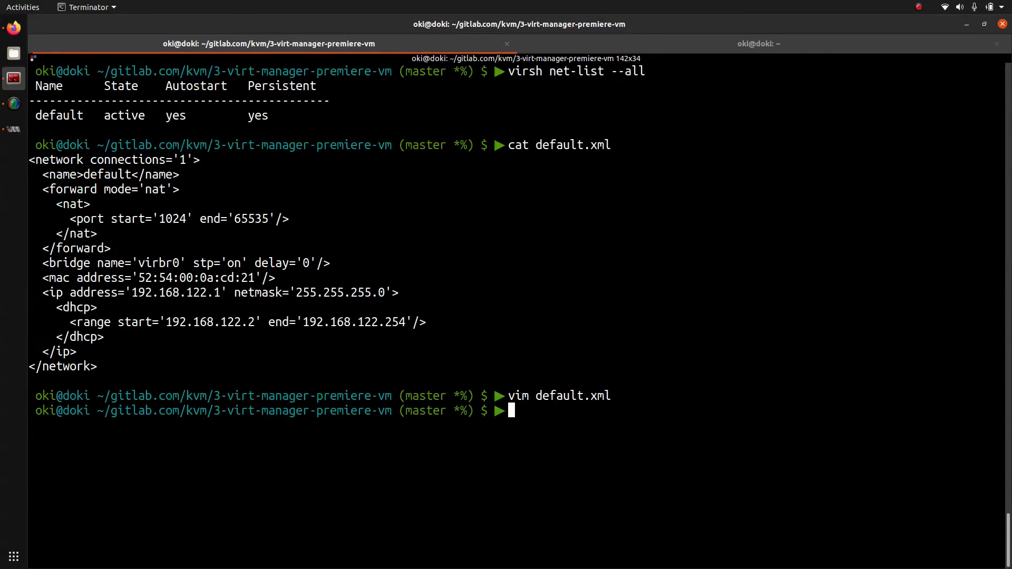
Step: Clear the screen, enlarge the font and run virsh net-define default.xml
{"action": "key", "text": "ctrl+l"}
{"action": "key", "text": "ctrl+plus"}
{"action": "type", "text": "virsh"}
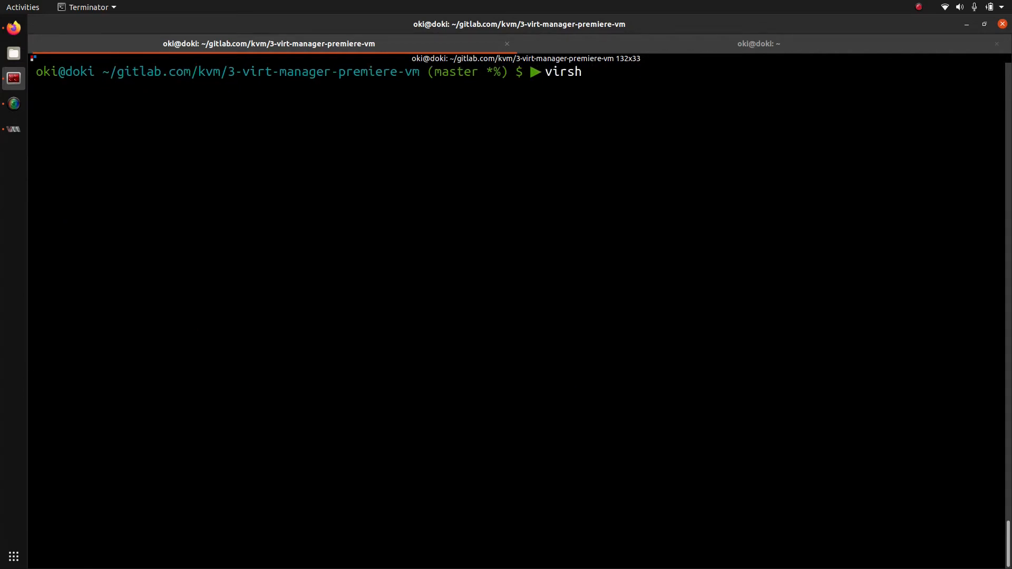
{"action": "type", "text": " net-def"}
{"action": "key", "text": "Tab"}
{"action": "type", "text": "def"}
{"action": "key", "text": "Tab"}
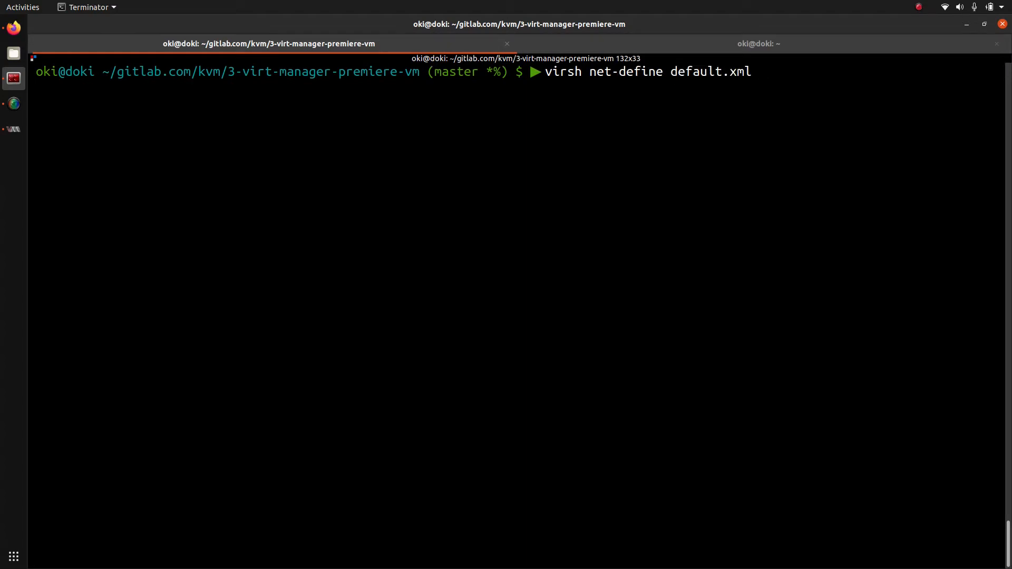
{"action": "key", "text": "Return"}
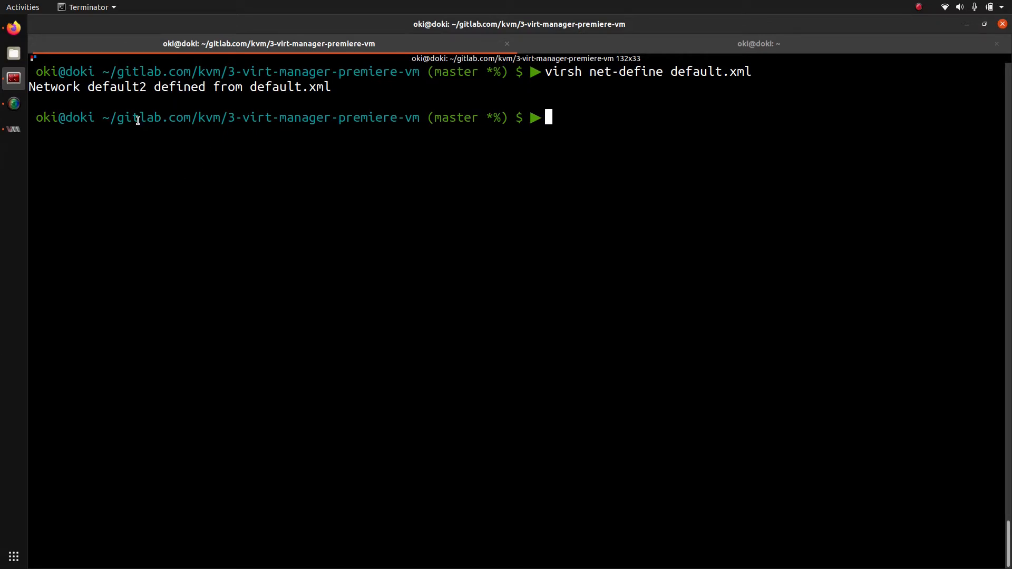
Step: List all networks and highlight the new inactive default2 entry
{"action": "key", "text": "Up"}
{"action": "key", "text": "Up"}
{"action": "key", "text": "Up"}
{"action": "key", "text": "Up"}
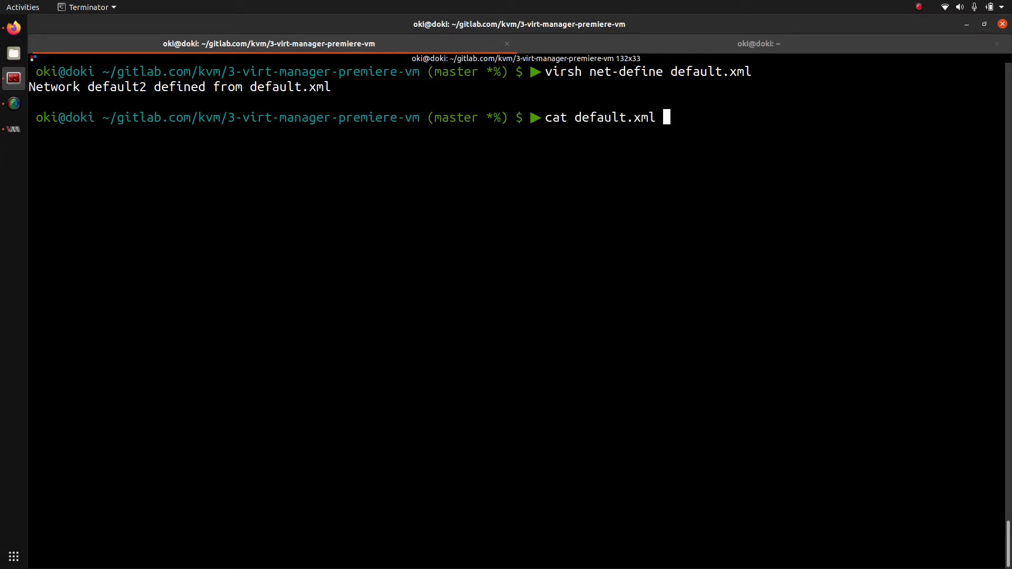
{"action": "key", "text": "Return"}
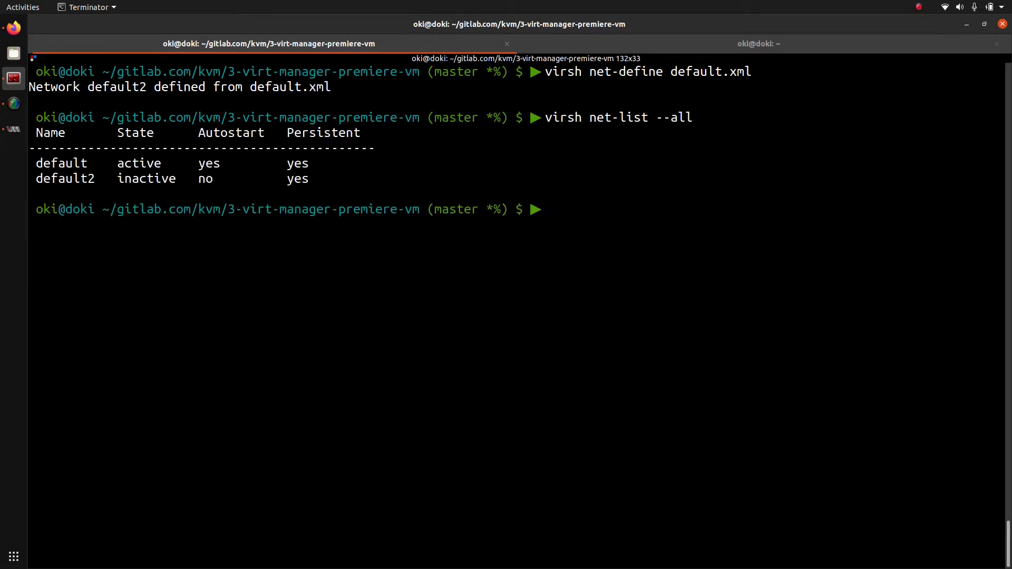
{"action": "double_click", "coordinate": [92, 180]}
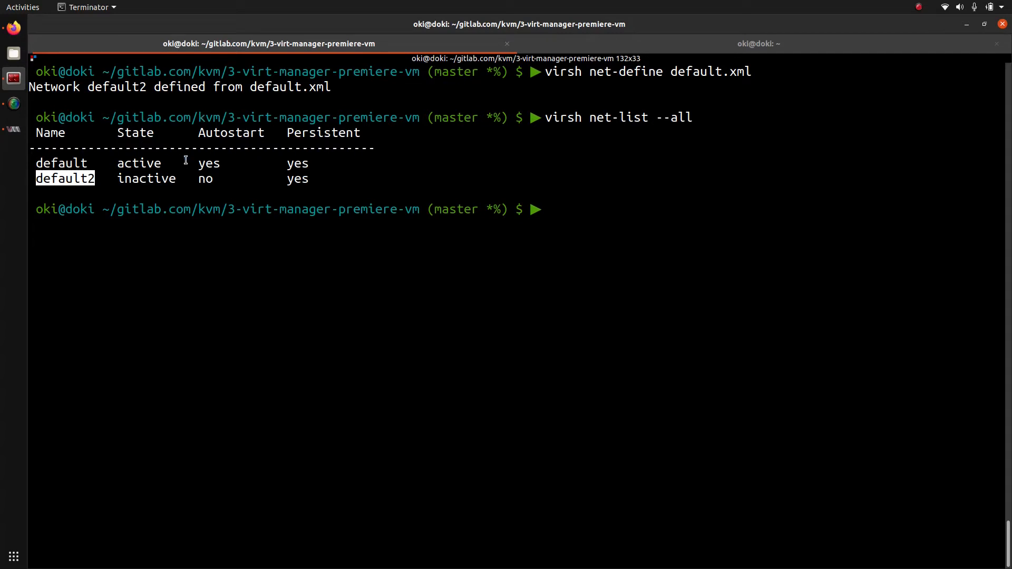
Step: Start the default2 network with virsh net-start default2
{"action": "left_click", "coordinate": [210, 188]}
{"action": "key", "text": "Up"}
{"action": "key", "text": "BackSpace"}
{"action": "key", "text": "BackSpace"}
{"action": "key", "text": "BackSpace"}
{"action": "key", "text": "BackSpace"}
{"action": "key", "text": "BackSpace"}
{"action": "key", "text": "BackSpace"}
{"action": "key", "text": "BackSpace"}
{"action": "key", "text": "BackSpace"}
{"action": "key", "text": "BackSpace"}
{"action": "key", "text": "BackSpace"}
{"action": "type", "text": "start"}
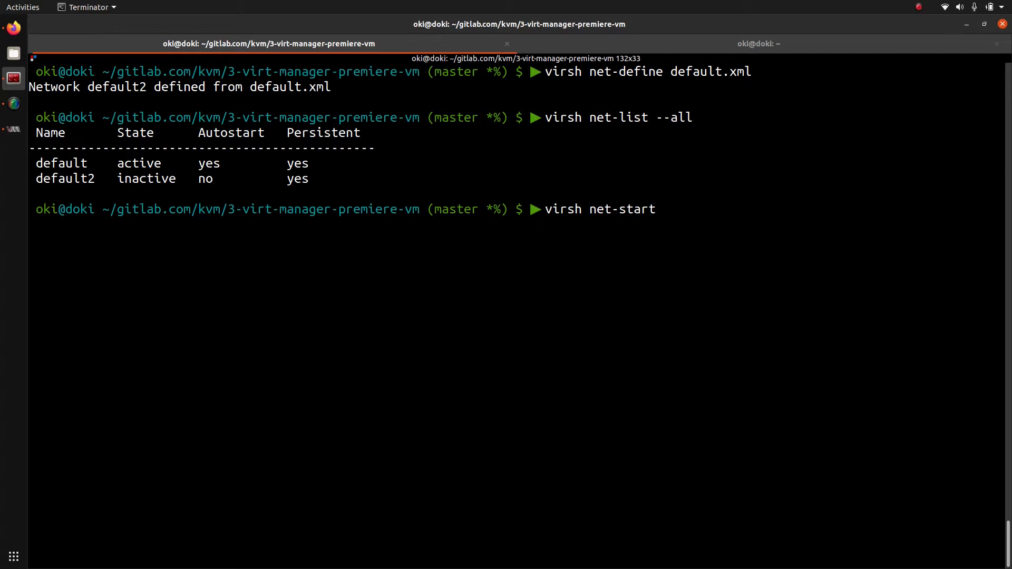
{"action": "type", "text": " default2"}
{"action": "key", "text": "Return"}
Step: Set default2 to autostart, list networks to confirm both active, then clear
{"action": "key", "text": "Up"}
{"action": "key", "text": "Left"}
{"action": "key", "text": "Left"}
{"action": "key", "text": "Left"}
{"action": "key", "text": "Left"}
{"action": "key", "text": "Left"}
{"action": "key", "text": "Left"}
{"action": "key", "text": "Left"}
{"action": "key", "text": "Left"}
{"action": "key", "text": "Left"}
{"action": "key", "text": "BackSpace"}
{"action": "key", "text": "BackSpace"}
{"action": "key", "text": "BackSpace"}
{"action": "key", "text": "BackSpace"}
{"action": "key", "text": "BackSpace"}
{"action": "type", "text": "au"}
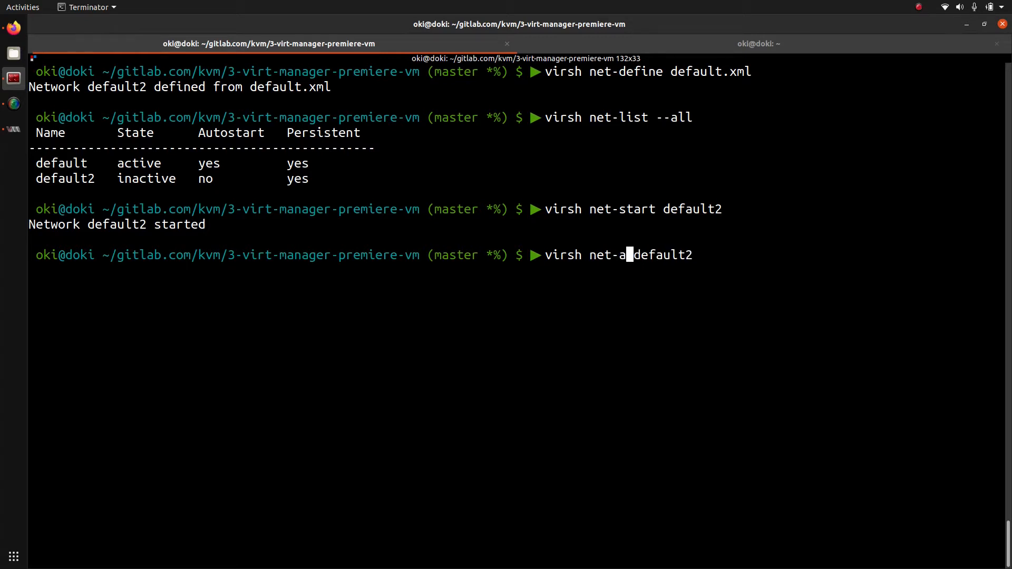
{"action": "type", "text": "tostar"}
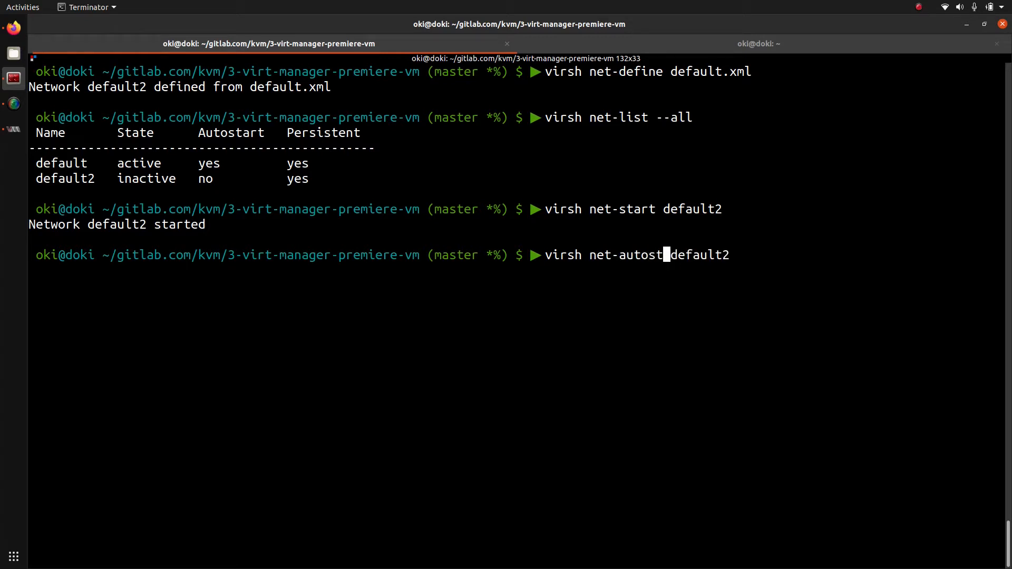
{"action": "type", "text": "t"}
{"action": "key", "text": "Return"}
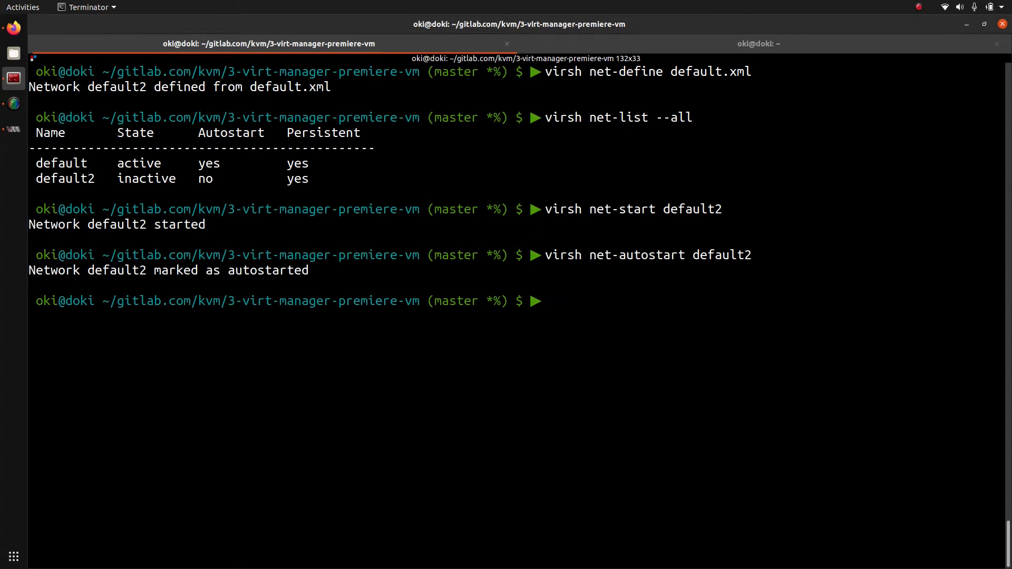
{"action": "key", "text": "Up"}
{"action": "key", "text": "Up"}
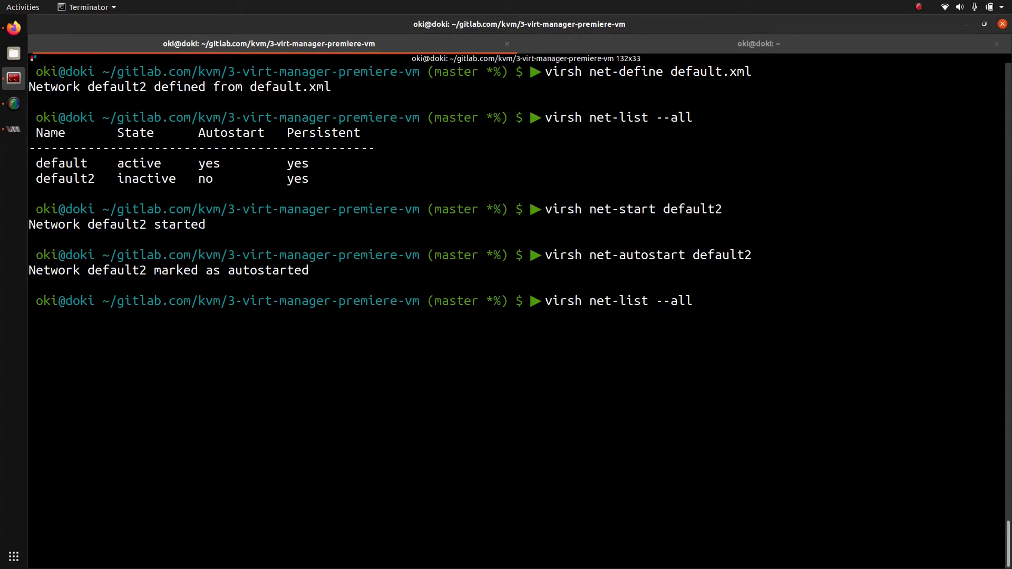
{"action": "key", "text": "Return"}
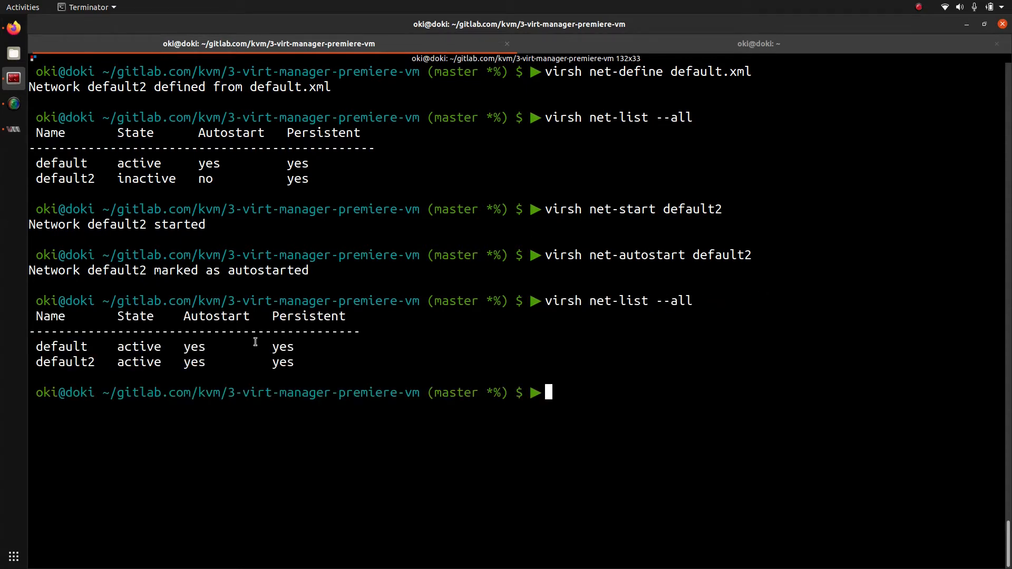
{"action": "left_click_drag", "start_coordinate": [307, 364], "coordinate": [27, 318]}
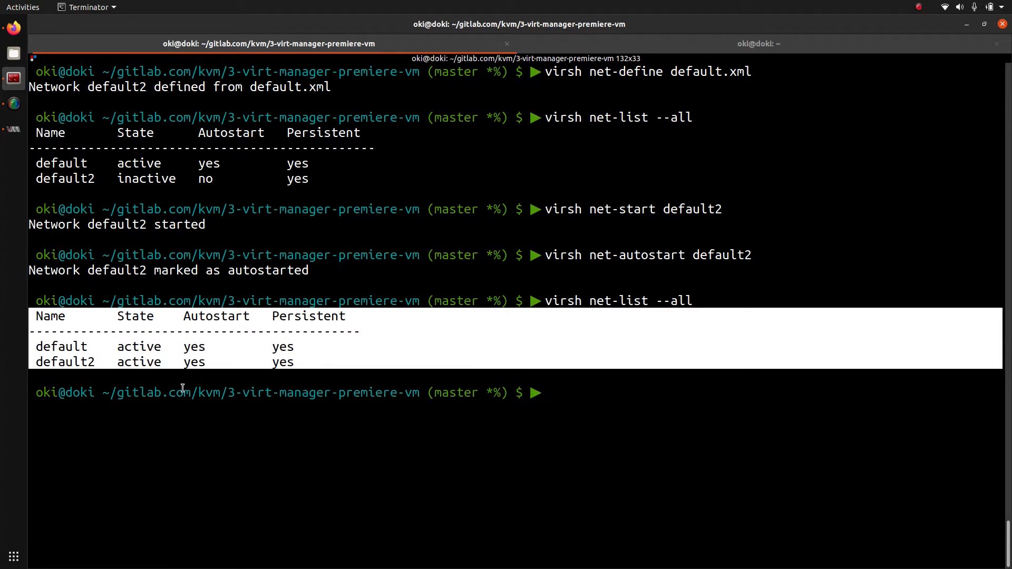
{"action": "key", "text": "ctrl+l"}
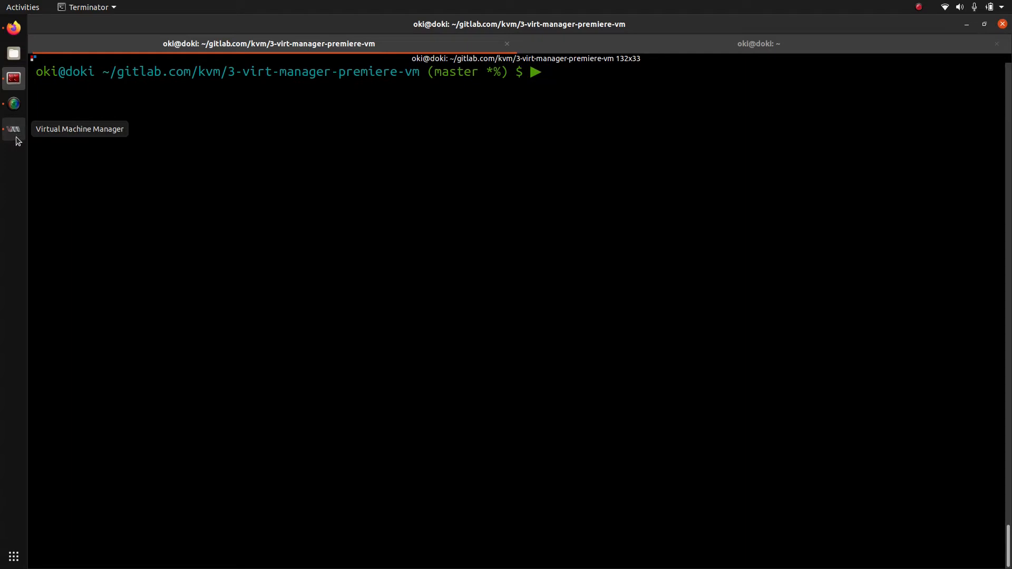
Step: Search 'ubuntu download 20.04' in a new Firefox tab and open the Focal Fossa releases page
{"action": "left_click", "coordinate": [14, 29]}
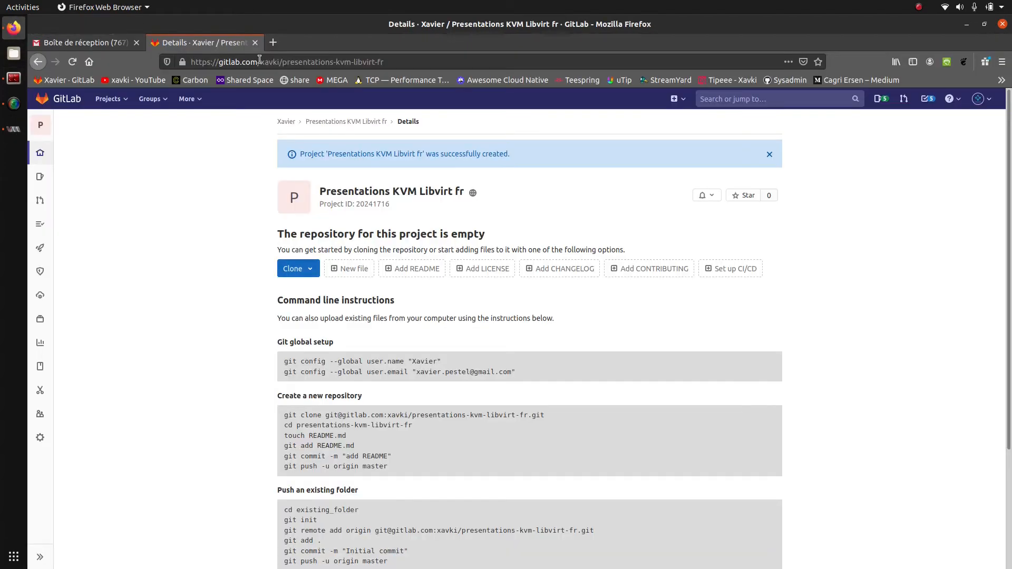
{"action": "left_click", "coordinate": [273, 42]}
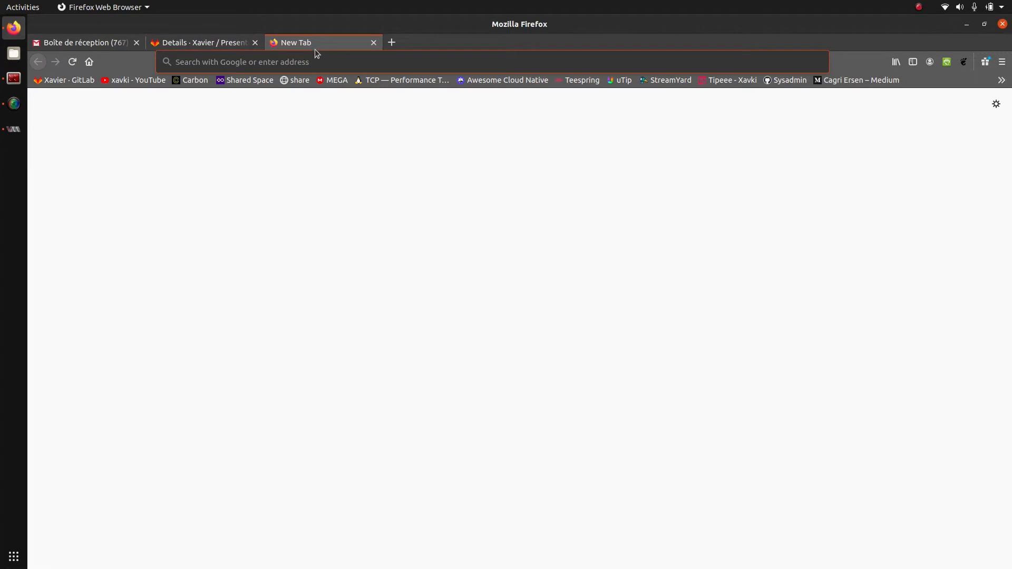
{"action": "type", "text": "ubuntu"}
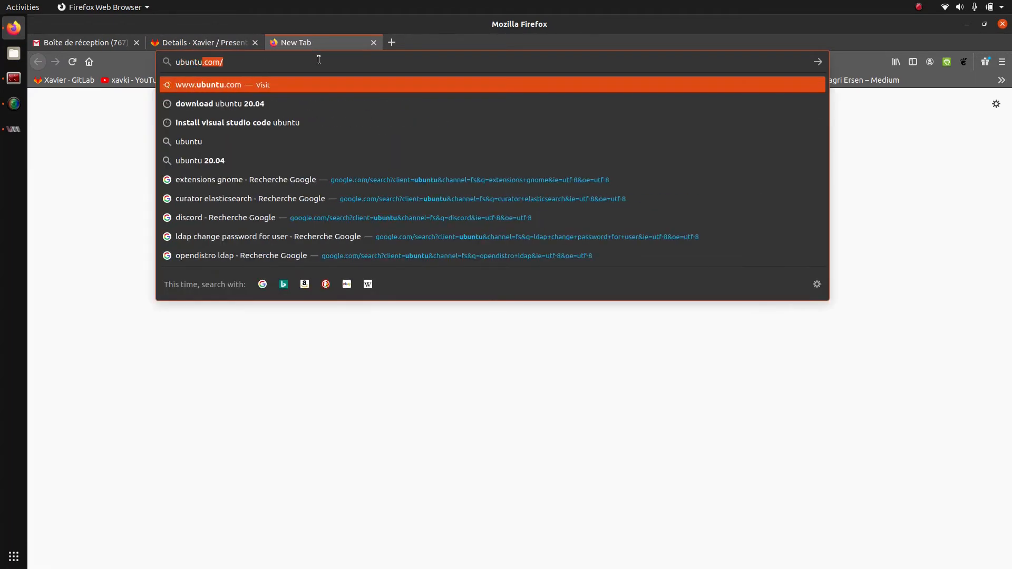
{"action": "type", "text": " instal"}
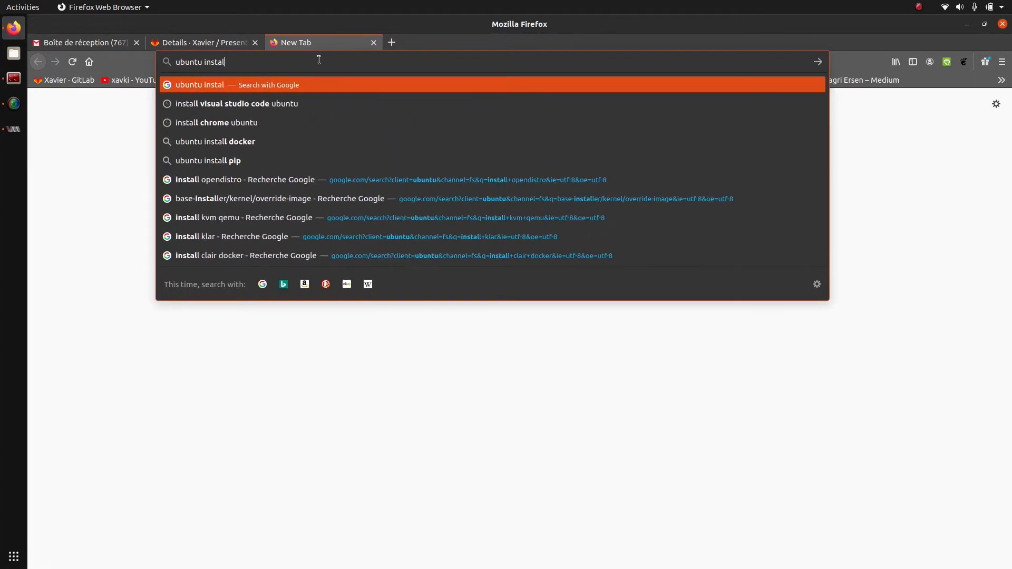
{"action": "type", "text": "l 20.04"}
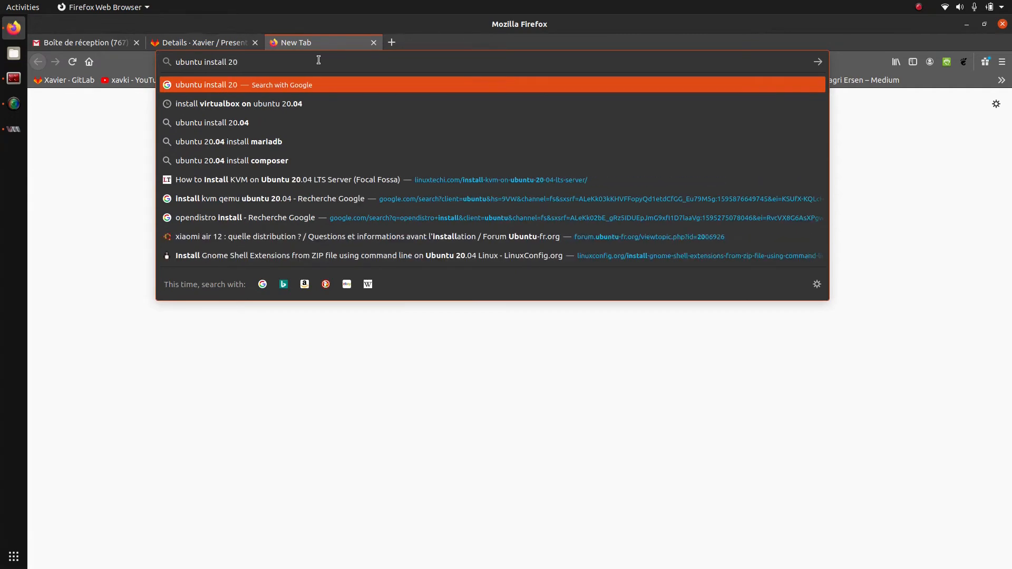
{"action": "key", "text": "Return"}
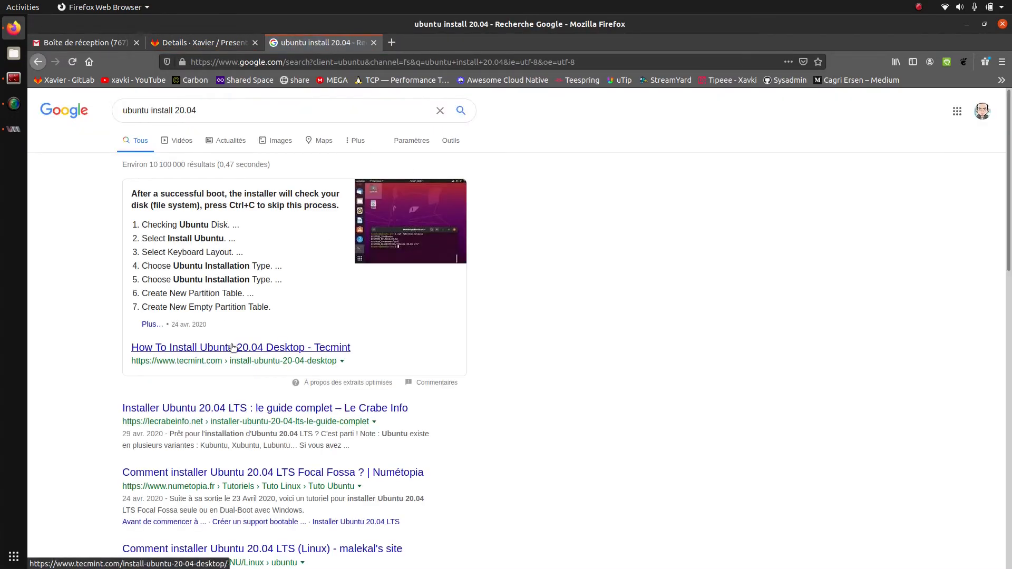
{"action": "double_click", "coordinate": [157, 109]}
{"action": "type", "text": "down"}
{"action": "type", "text": "load"}
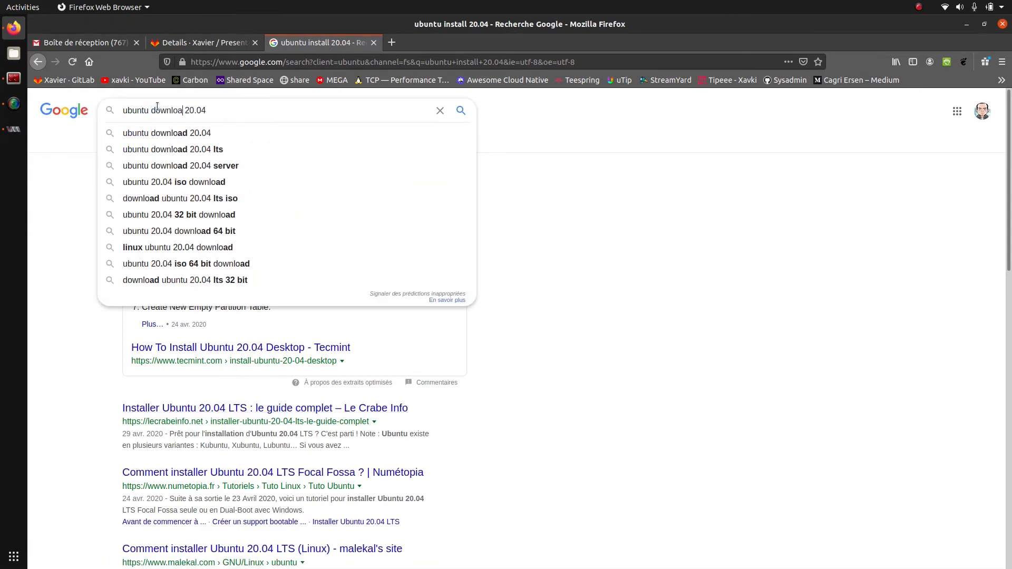
{"action": "key", "text": "Return"}
{"action": "left_click", "coordinate": [195, 187]}
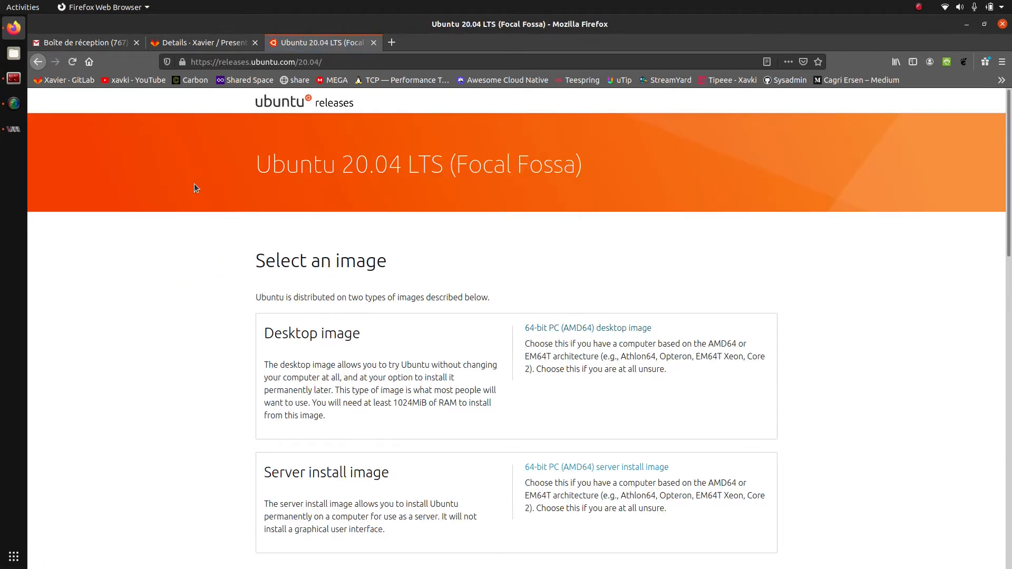
{"action": "scroll", "coordinate": [196, 189], "scroll_direction": "down", "scroll_amount": 2}
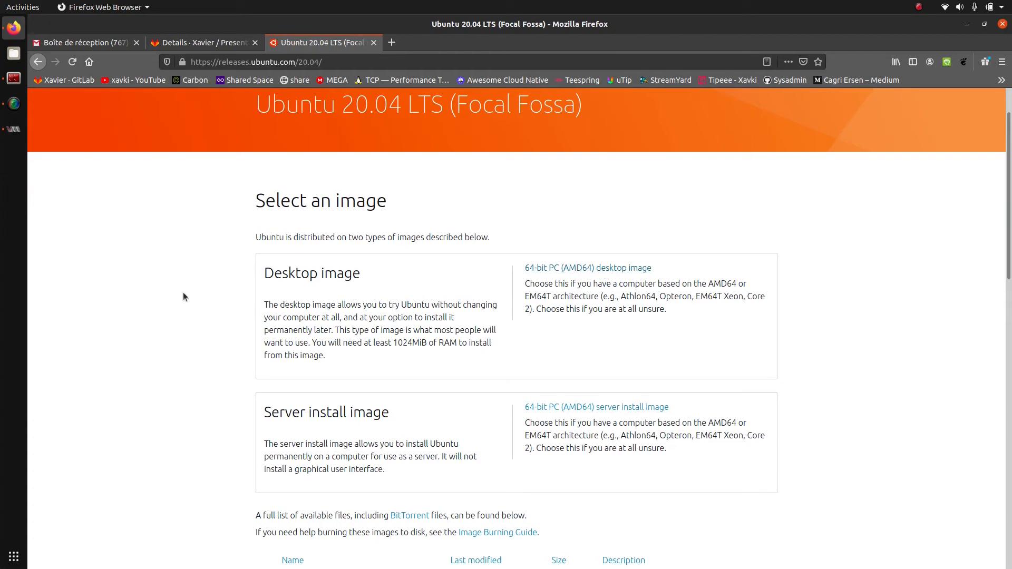
{"action": "left_click", "coordinate": [14, 136]}
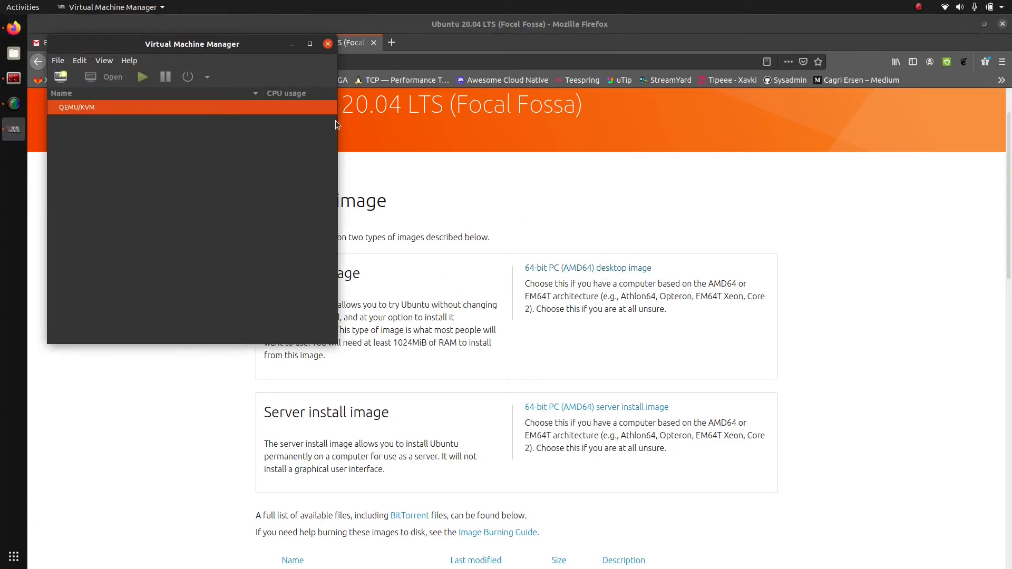
Step: Reposition and enlarge the Virtual Machine Manager window, then launch File > New Virtual Machine
{"action": "left_click", "coordinate": [969, 26]}
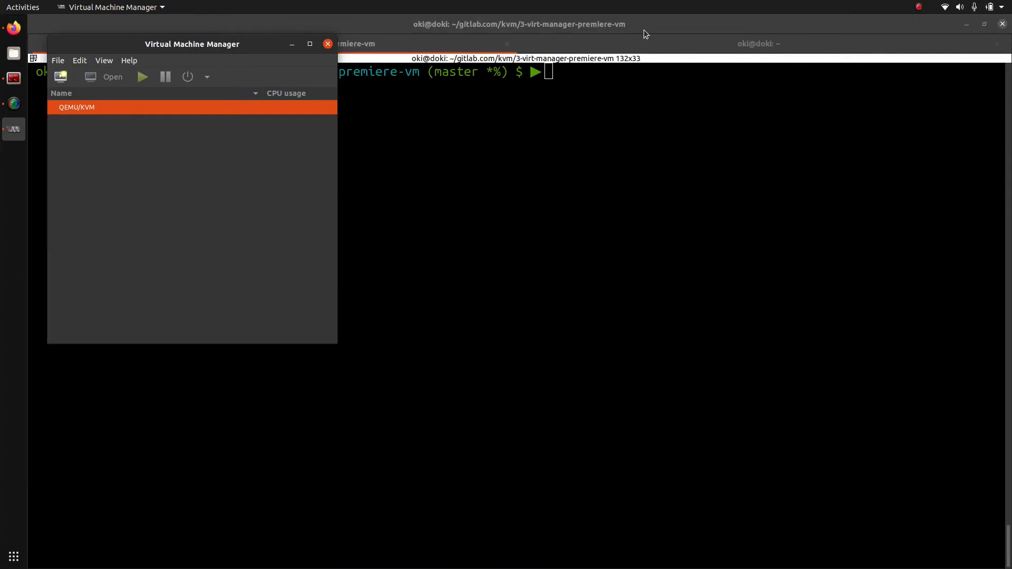
{"action": "left_click_drag", "start_coordinate": [108, 38], "coordinate": [249, 138]}
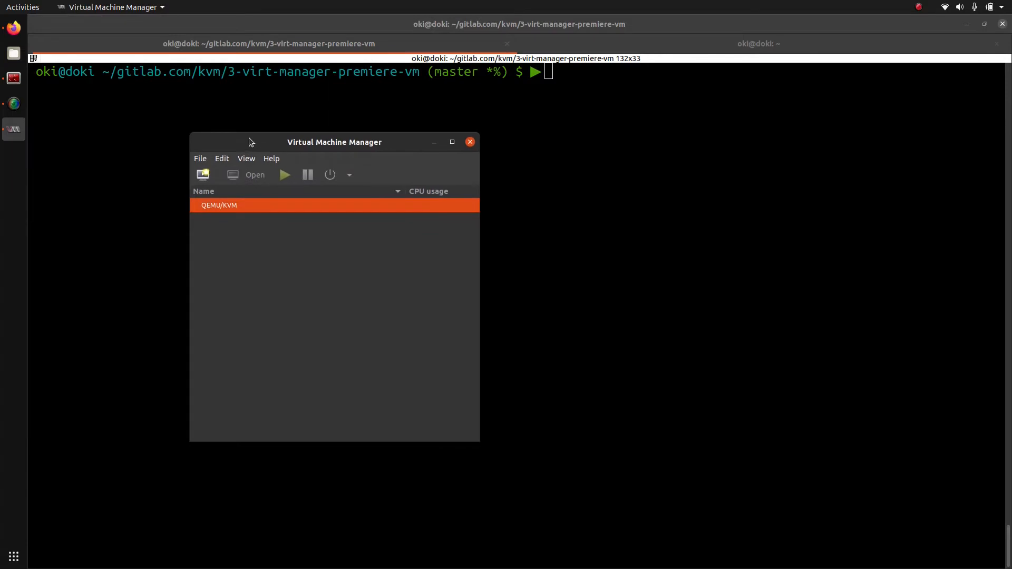
{"action": "left_click_drag", "start_coordinate": [479, 439], "coordinate": [600, 494]}
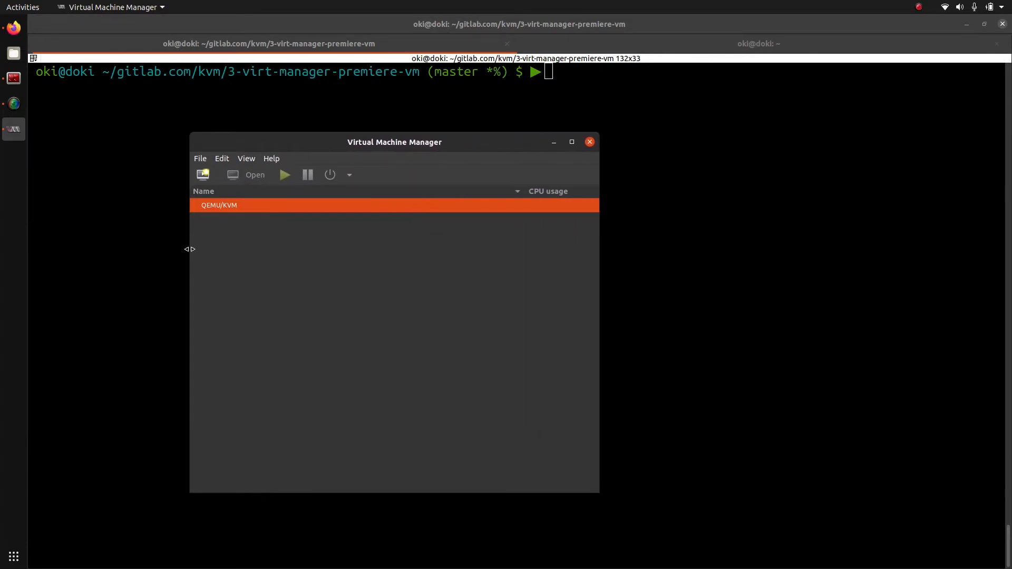
{"action": "left_click", "coordinate": [200, 159]}
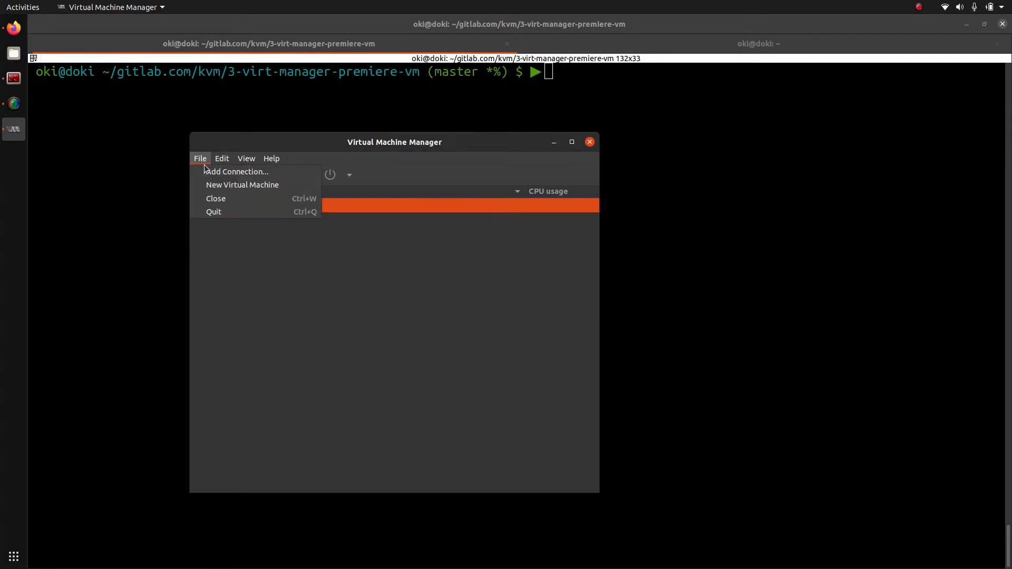
{"action": "left_click", "coordinate": [213, 185]}
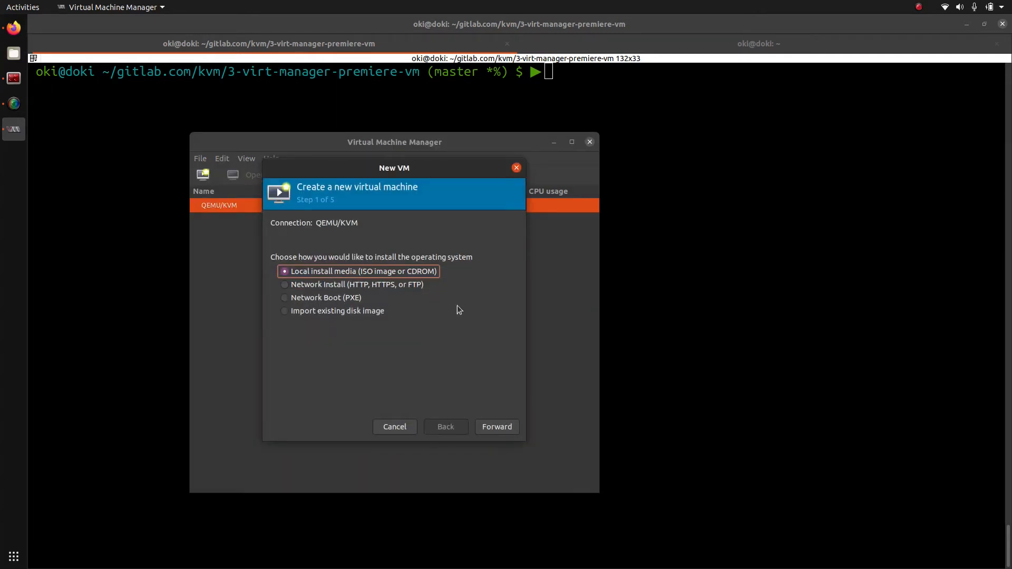
Step: Choose Local install media with ubuntu-20.04-desktop-amd64.iso and continue to memory settings
{"action": "left_click", "coordinate": [510, 427]}
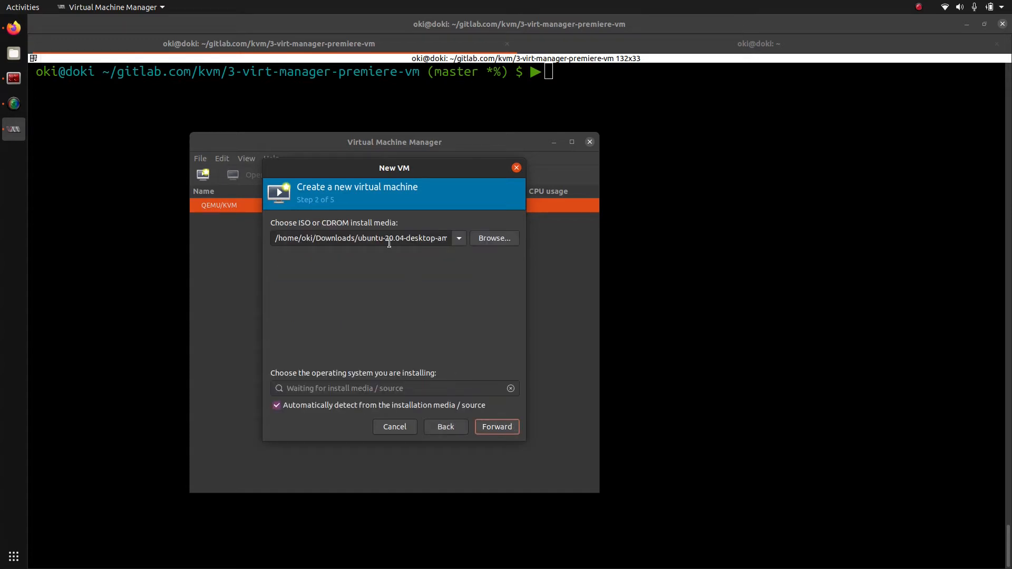
{"action": "left_click", "coordinate": [460, 239]}
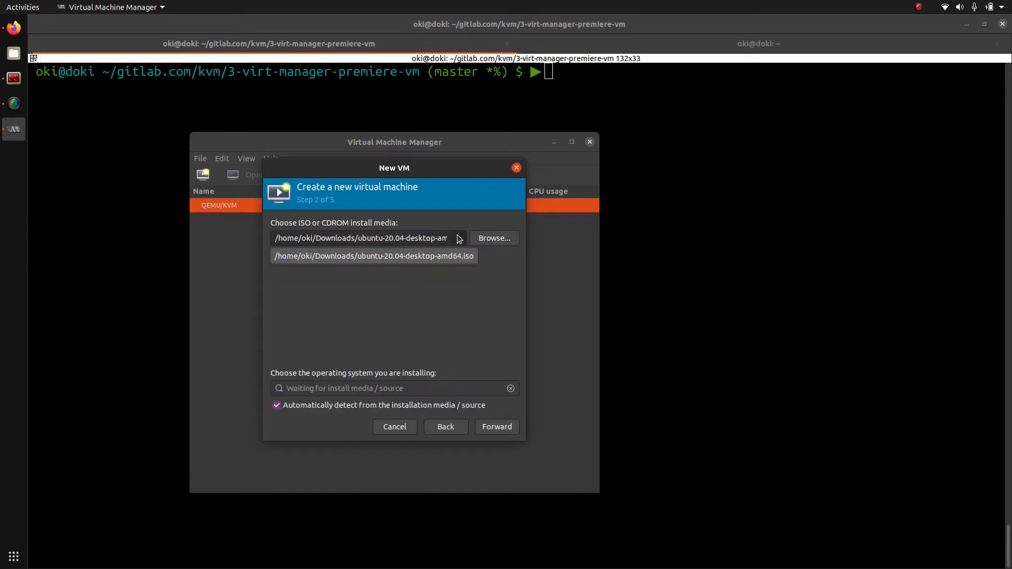
{"action": "left_click", "coordinate": [459, 237]}
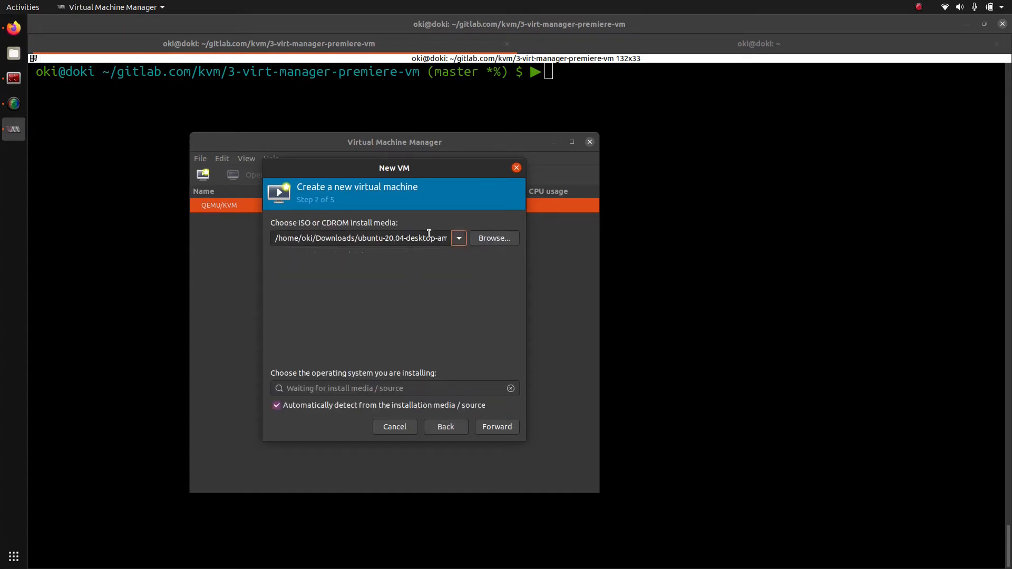
{"action": "left_click", "coordinate": [477, 241]}
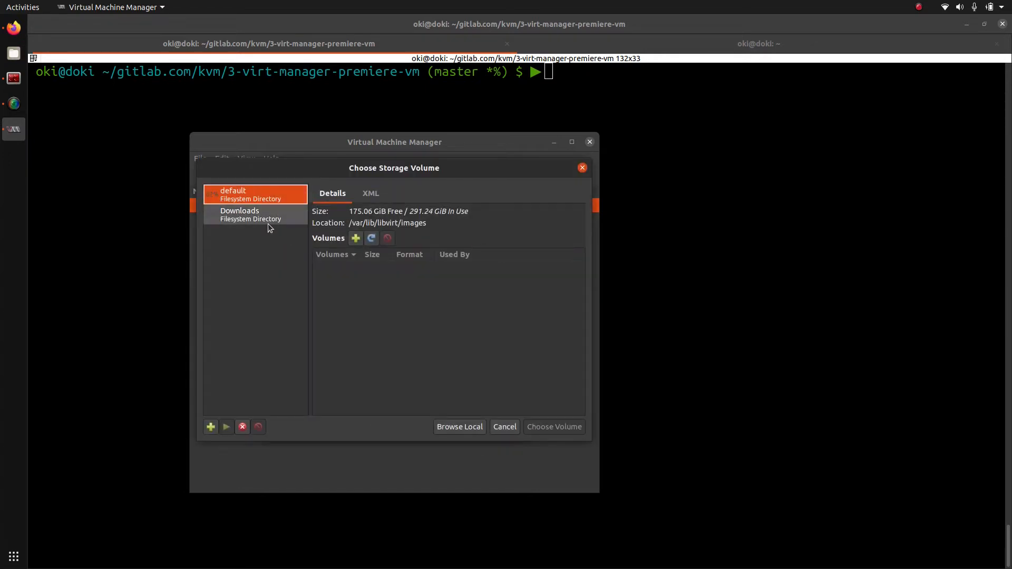
{"action": "left_click", "coordinate": [582, 168]}
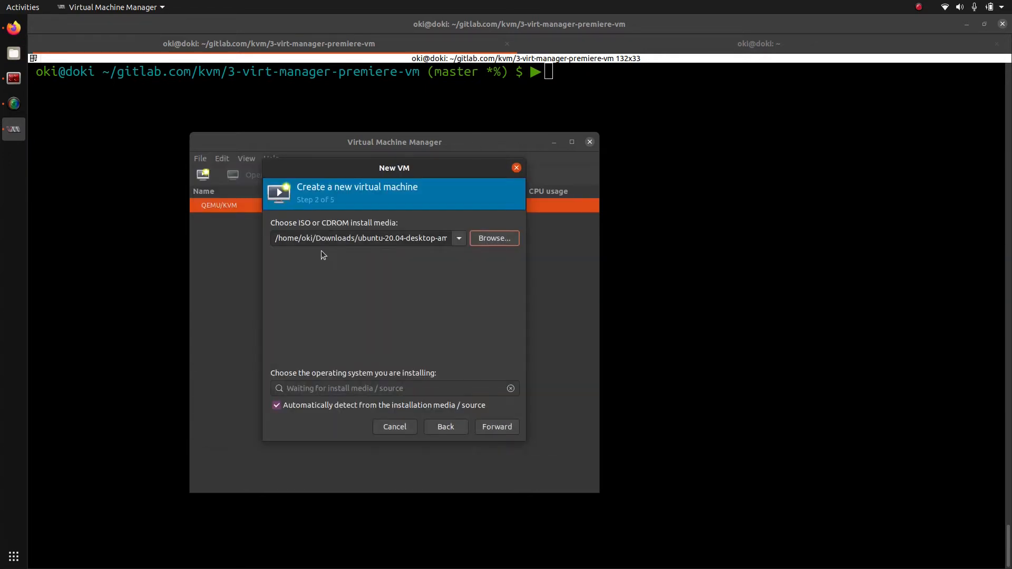
{"action": "left_click_drag", "start_coordinate": [362, 236], "coordinate": [469, 235]}
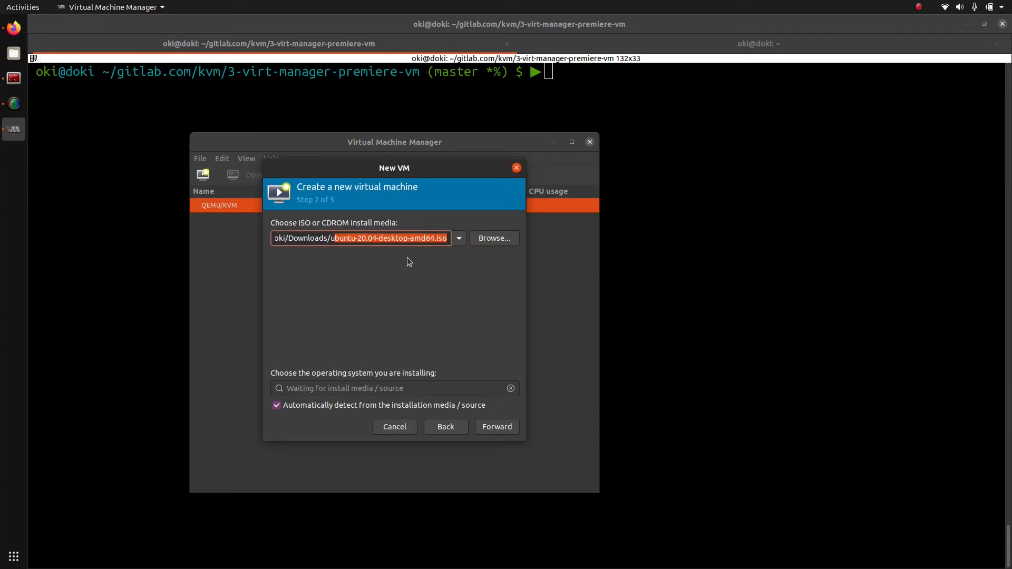
{"action": "left_click", "coordinate": [489, 427]}
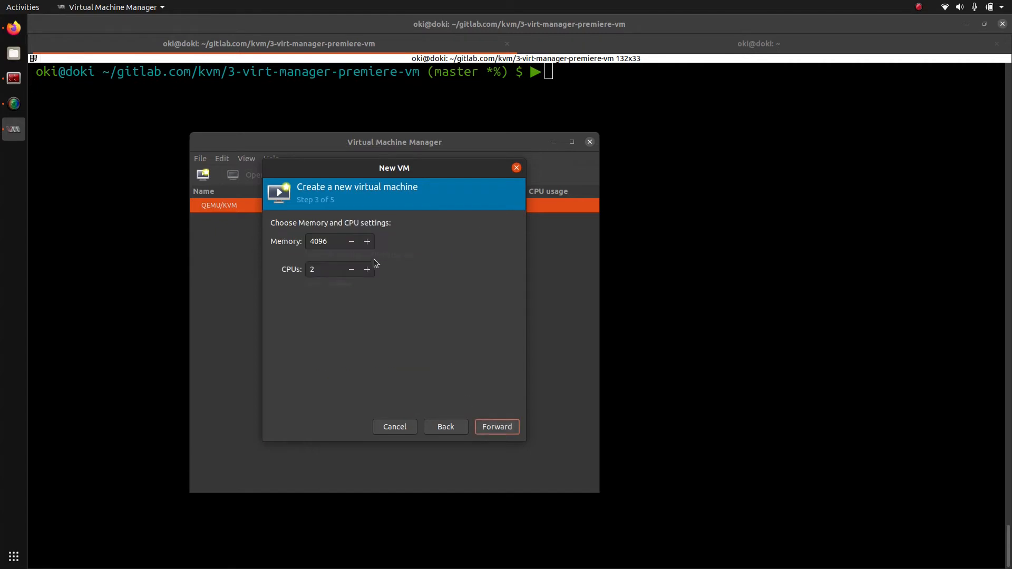
Step: Allocate 12000 MiB memory and 4 CPUs, keeping the default 25 GiB disk image
{"action": "left_click_drag", "start_coordinate": [331, 242], "coordinate": [270, 234]}
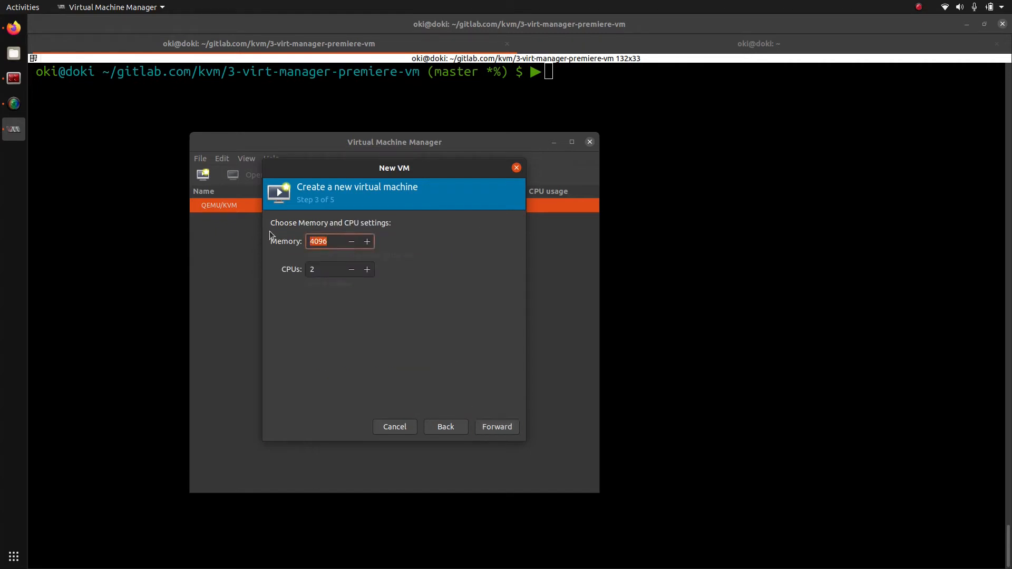
{"action": "type", "text": "12000"}
{"action": "left_click_drag", "start_coordinate": [332, 269], "coordinate": [213, 244]}
{"action": "type", "text": "4"}
{"action": "left_click", "coordinate": [487, 430]}
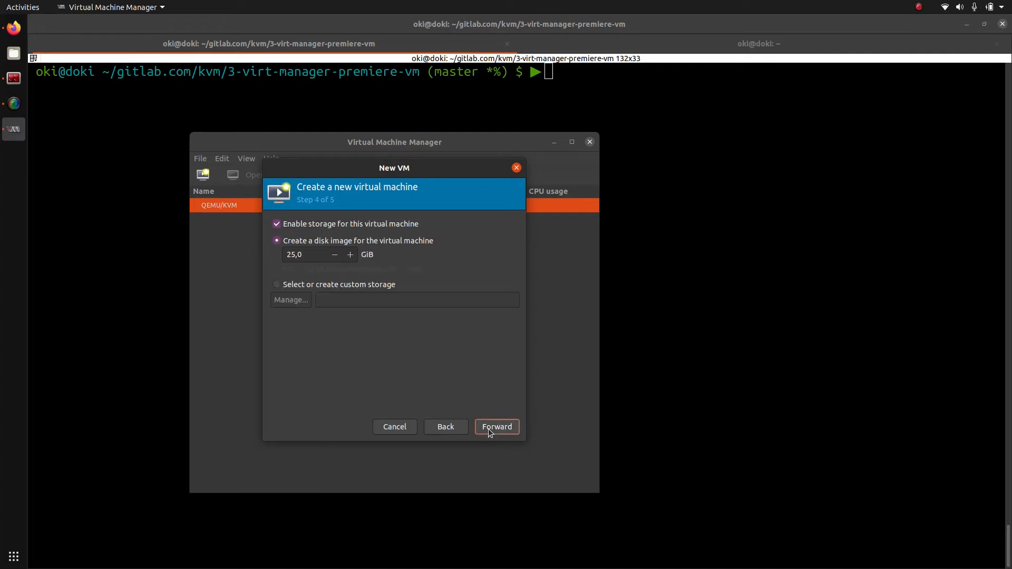
{"action": "left_click", "coordinate": [489, 429]}
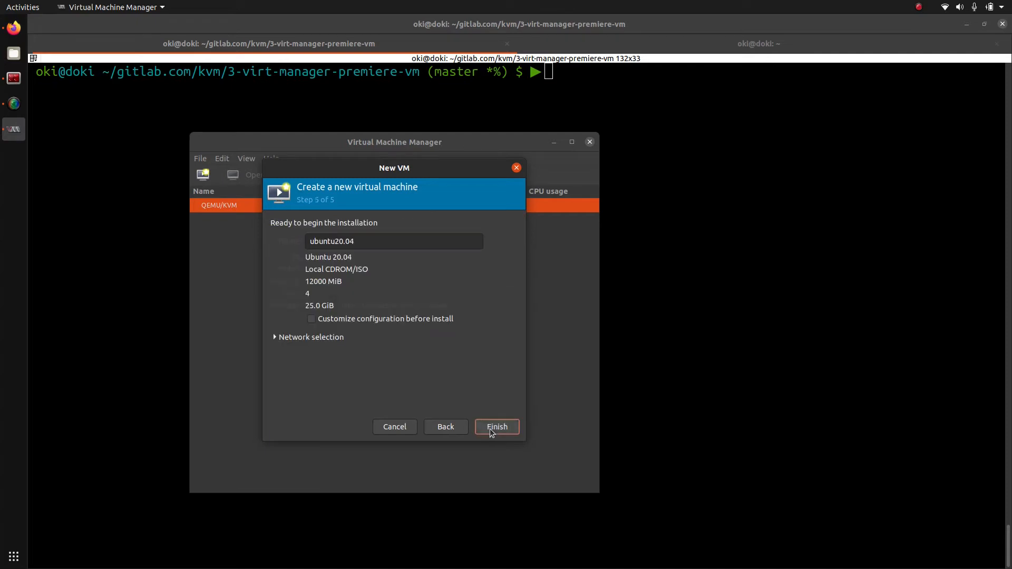
Step: Choose Virtual network 'default' : NAT and finish creating the ubuntu20.04 VM
{"action": "left_click", "coordinate": [330, 337]}
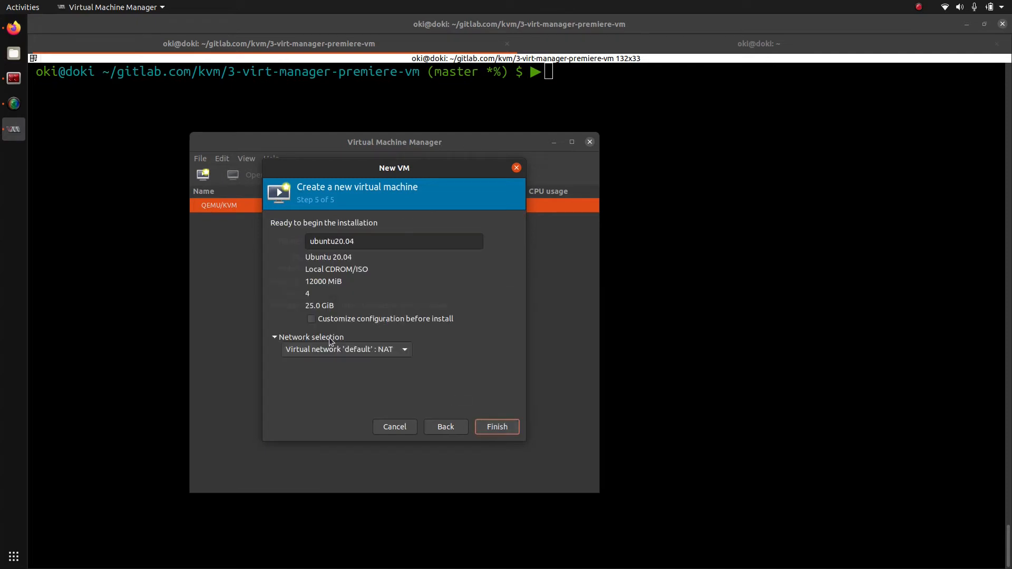
{"action": "left_click", "coordinate": [383, 351]}
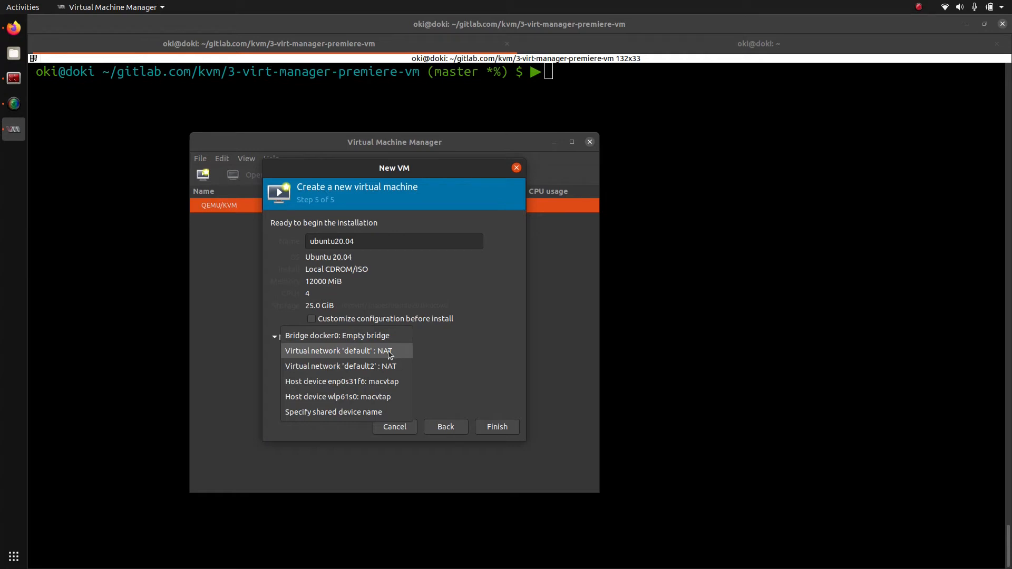
{"action": "left_click", "coordinate": [389, 352]}
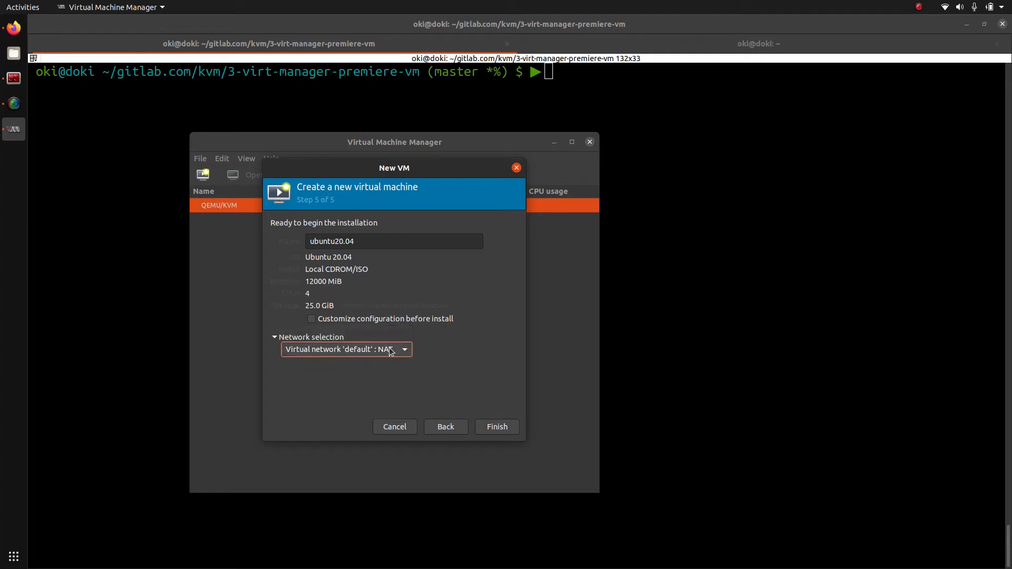
{"action": "left_click", "coordinate": [492, 428]}
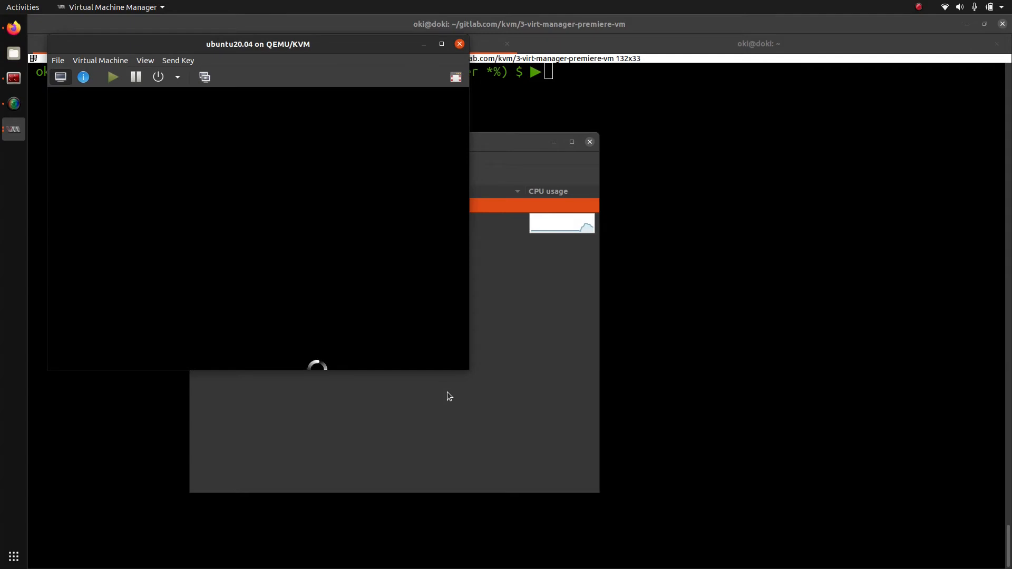
Step: Enlarge and maximize the VM console window until the Ubuntu installer's Welcome screen appears
{"action": "left_click_drag", "start_coordinate": [465, 369], "coordinate": [948, 548]}
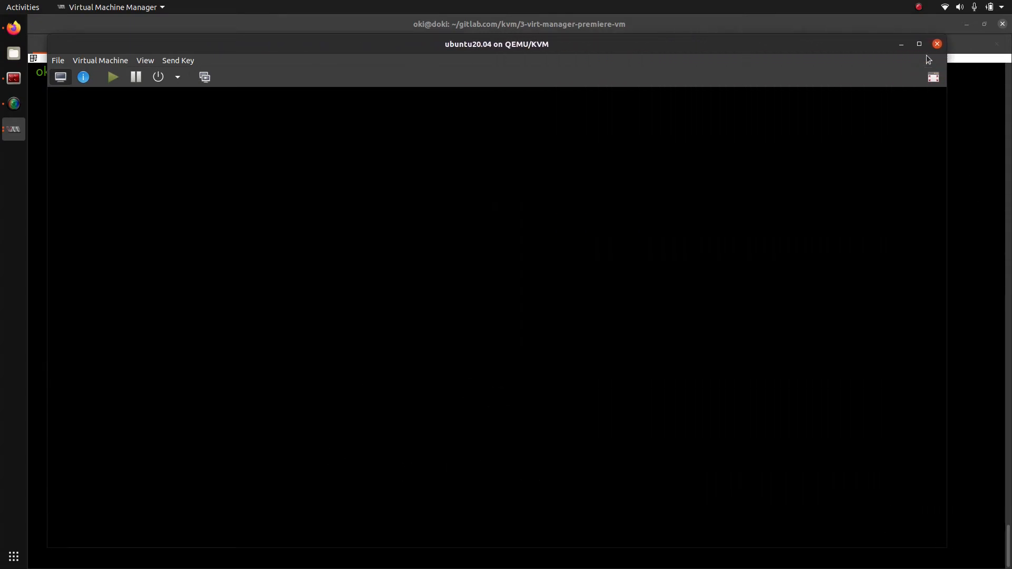
{"action": "left_click", "coordinate": [920, 44]}
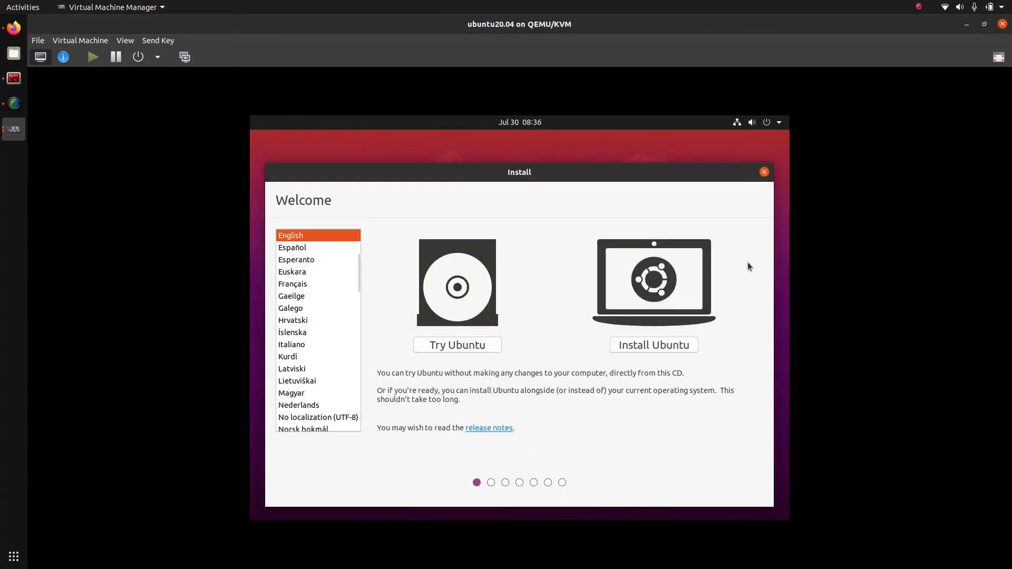
Step: Choose Français, start Installer Ubuntu, and accept the default keyboard and update options
{"action": "left_click", "coordinate": [317, 285]}
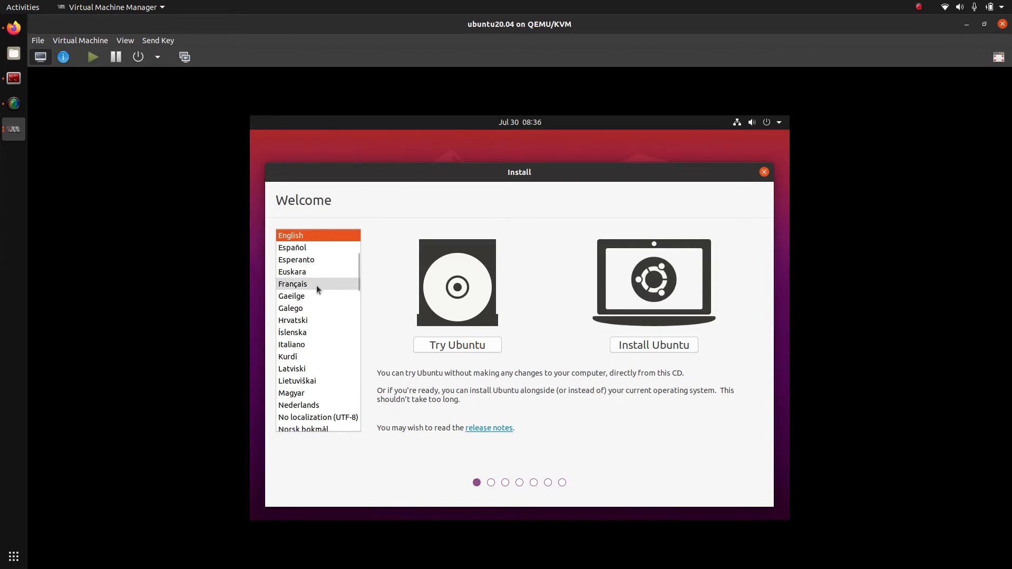
{"action": "left_click", "coordinate": [646, 345]}
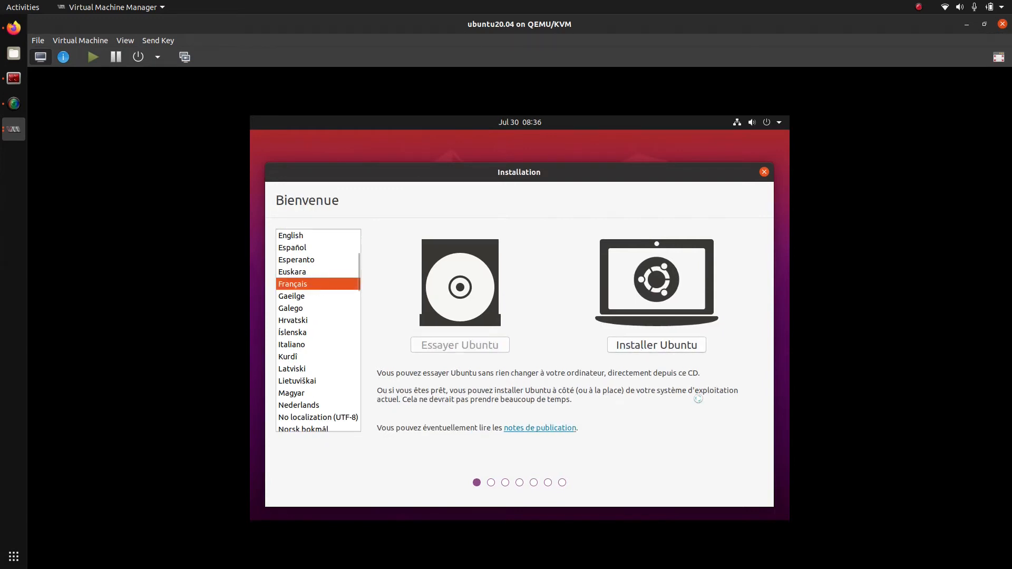
{"action": "left_click", "coordinate": [758, 416]}
{"action": "left_click", "coordinate": [757, 415]}
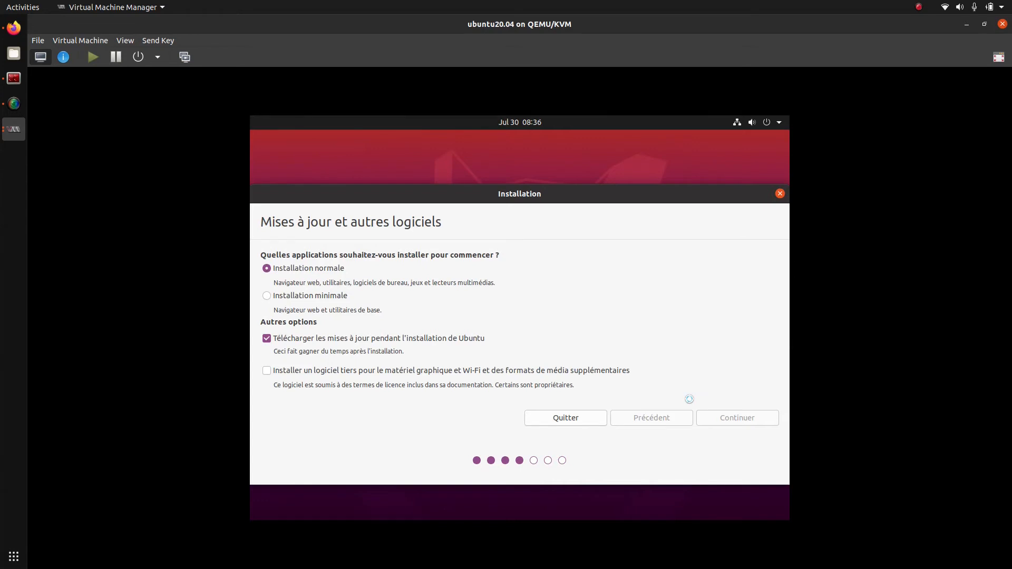
Step: Erase the disk to install Ubuntu, confirm the partition changes, and accept Paris
{"action": "left_click", "coordinate": [717, 417]}
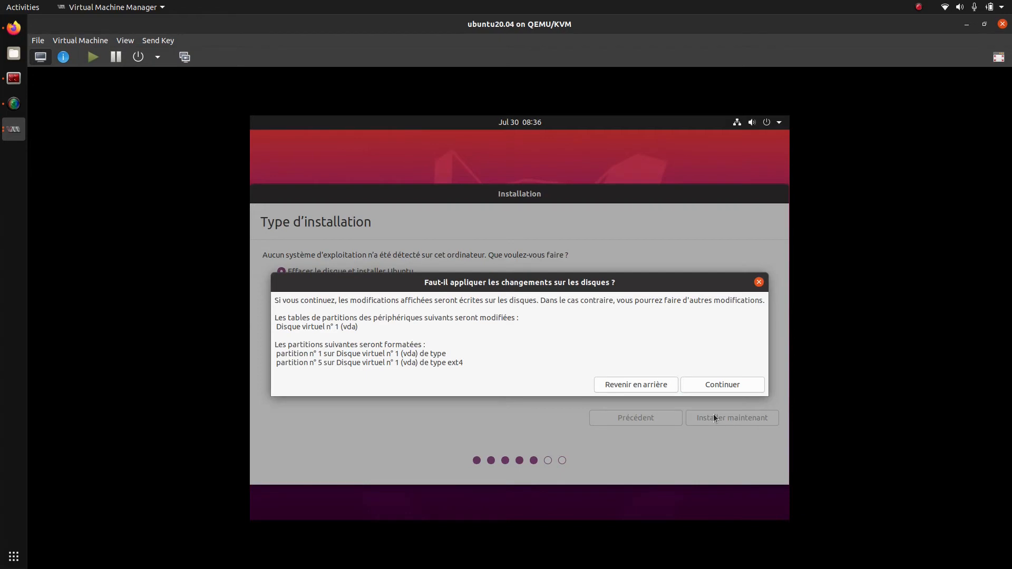
{"action": "left_click", "coordinate": [705, 384]}
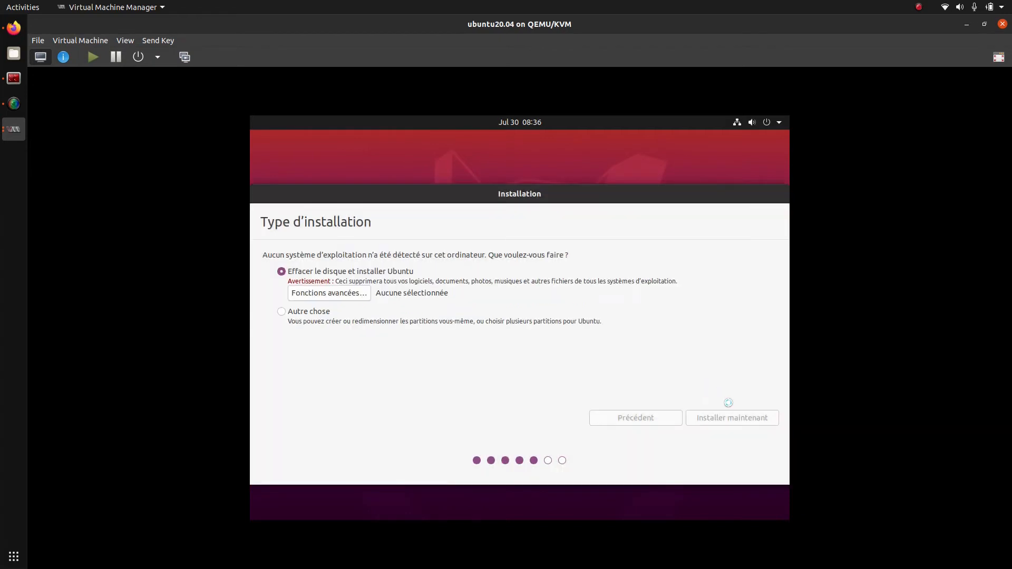
{"action": "left_click", "coordinate": [741, 416]}
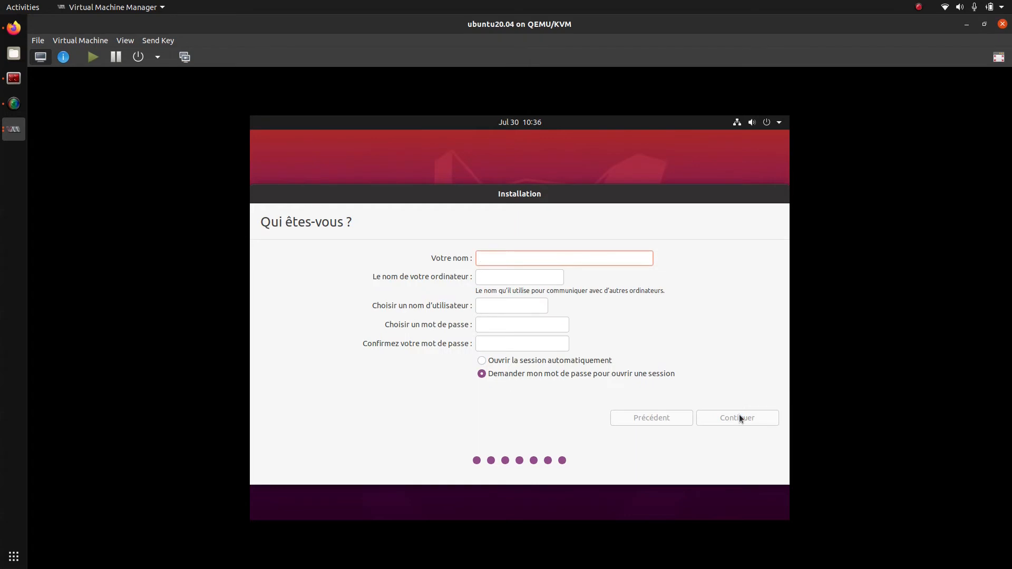
Step: Enter the user's name, computer name 'doki' and a matching password, enable automatic login, and continue
{"action": "type", "text": "oki"}
{"action": "key", "text": "Tab"}
{"action": "type", "text": "doki"}
{"action": "key", "text": "Tab"}
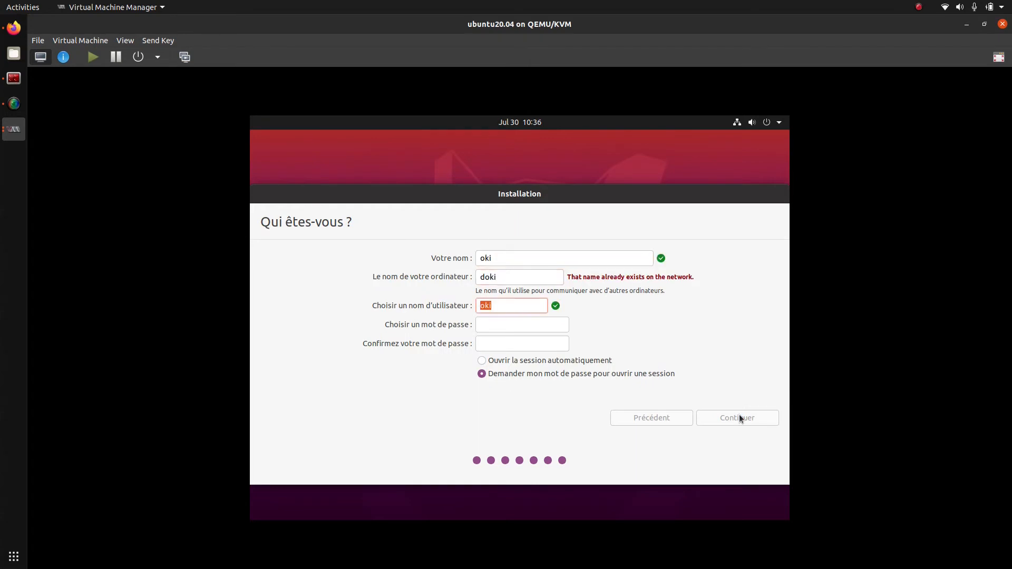
{"action": "key", "text": "Tab"}
{"action": "type", "text": "1234"}
{"action": "key", "text": "Tab"}
{"action": "type", "text": "1234"}
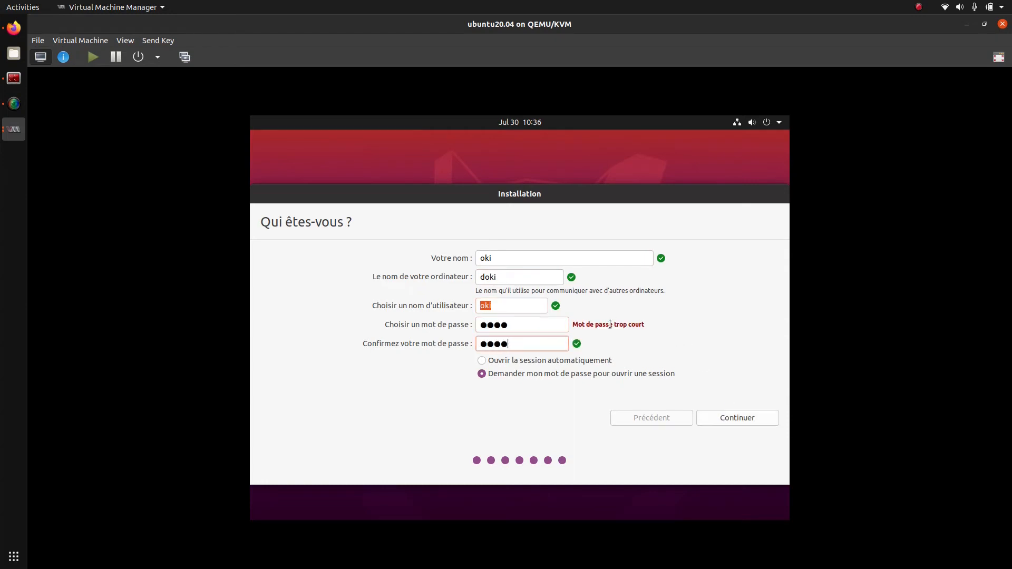
{"action": "left_click", "coordinate": [606, 360]}
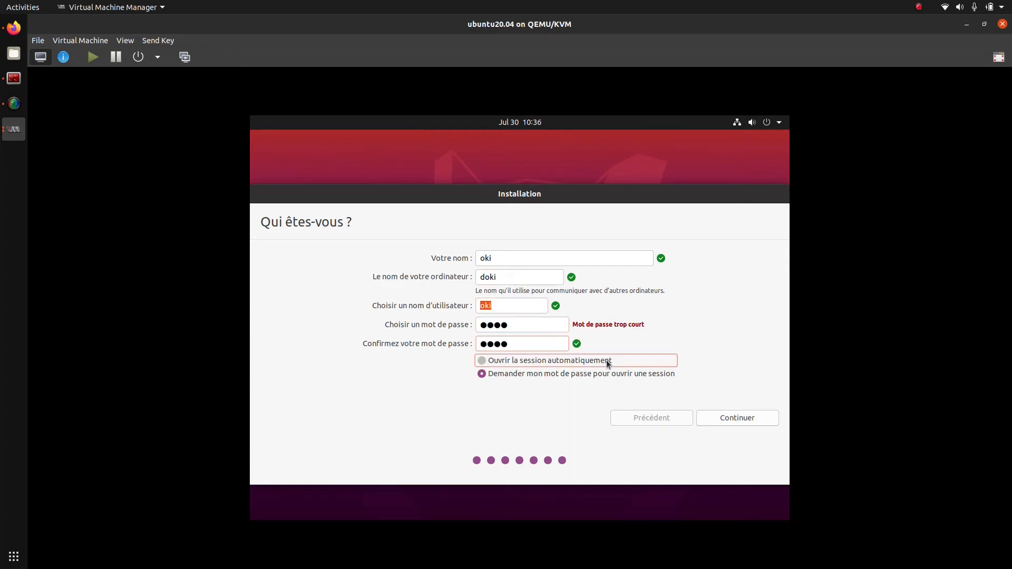
{"action": "left_click", "coordinate": [747, 419]}
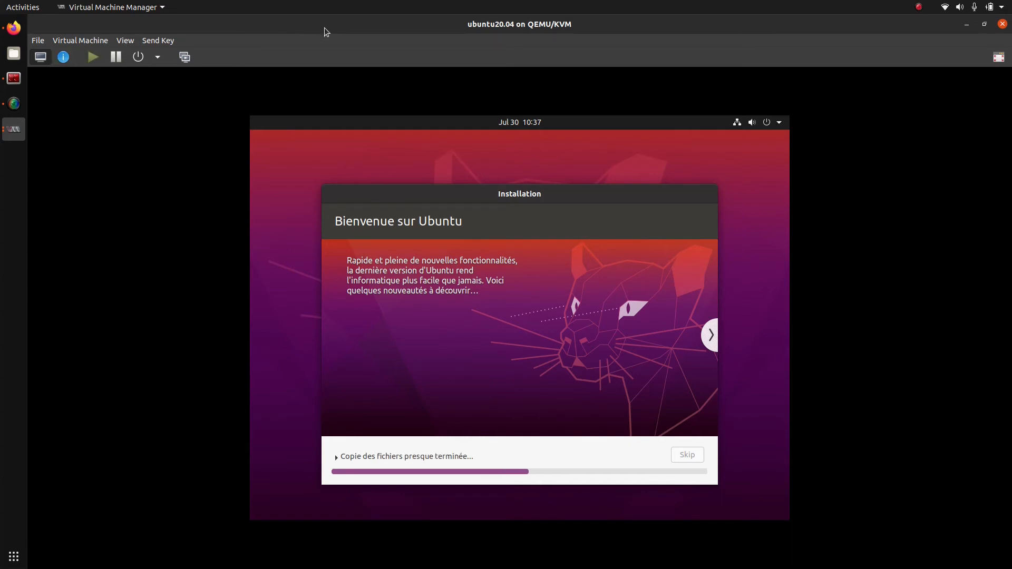
{"action": "left_click", "coordinate": [14, 132]}
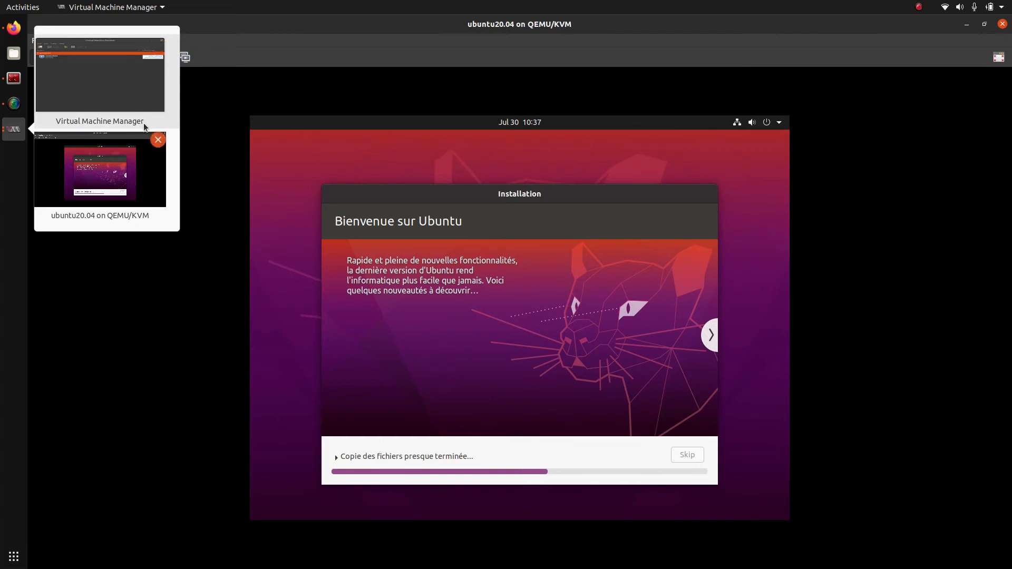
{"action": "left_click", "coordinate": [108, 89]}
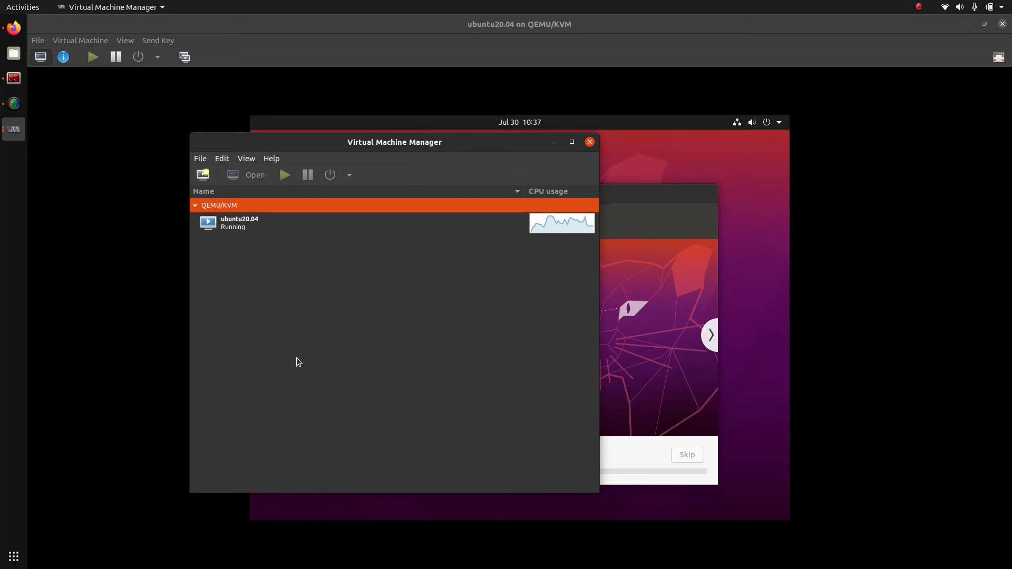
{"action": "left_click", "coordinate": [300, 231]}
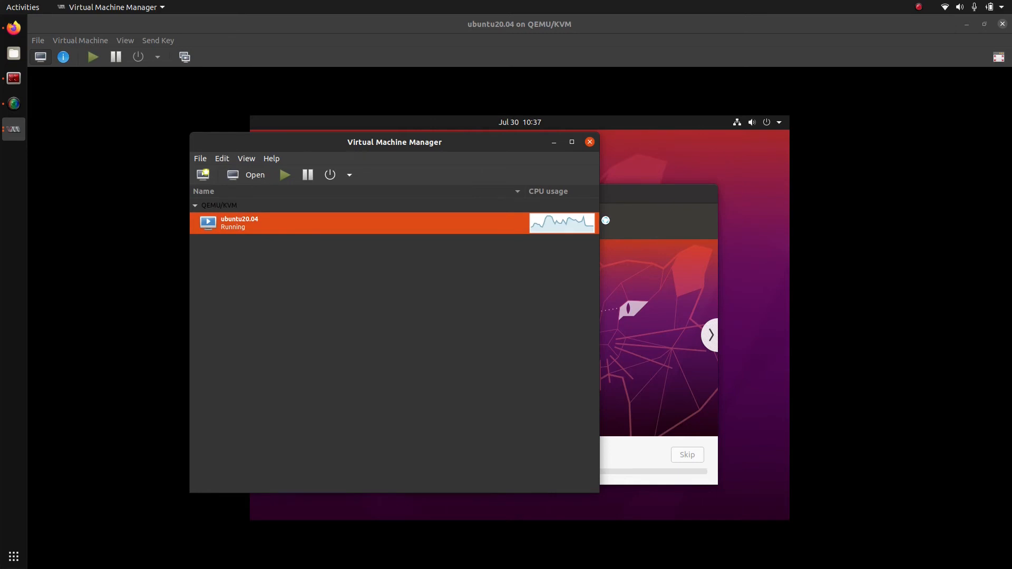
{"action": "right_click", "coordinate": [388, 224]}
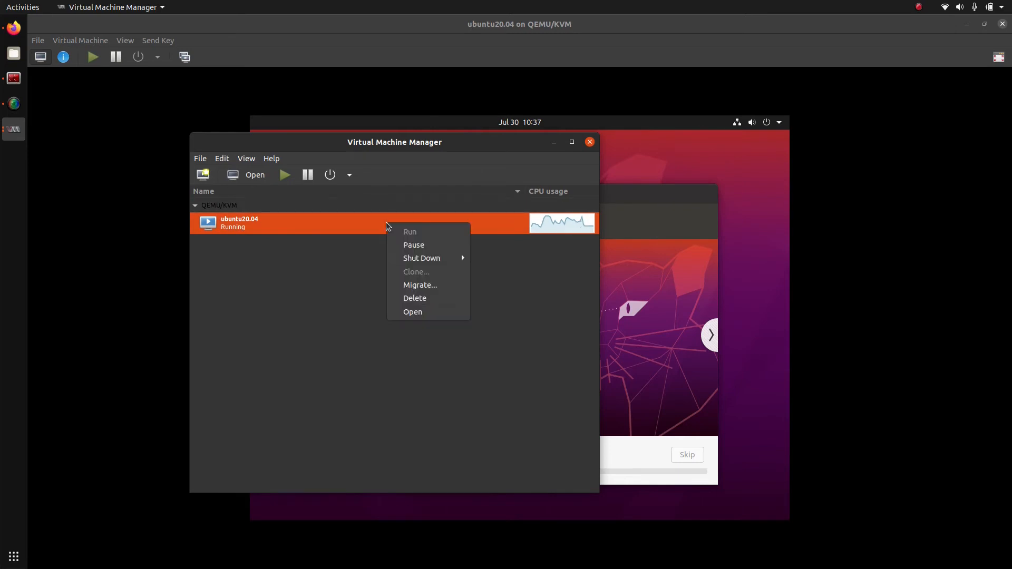
{"action": "mouse_move", "coordinate": [422, 261]}
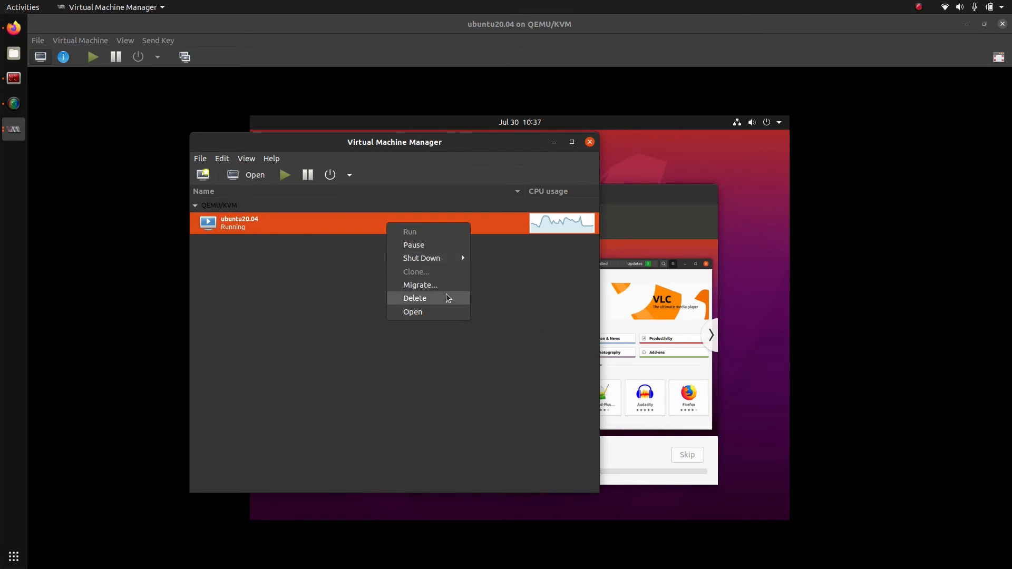
{"action": "left_click", "coordinate": [294, 285]}
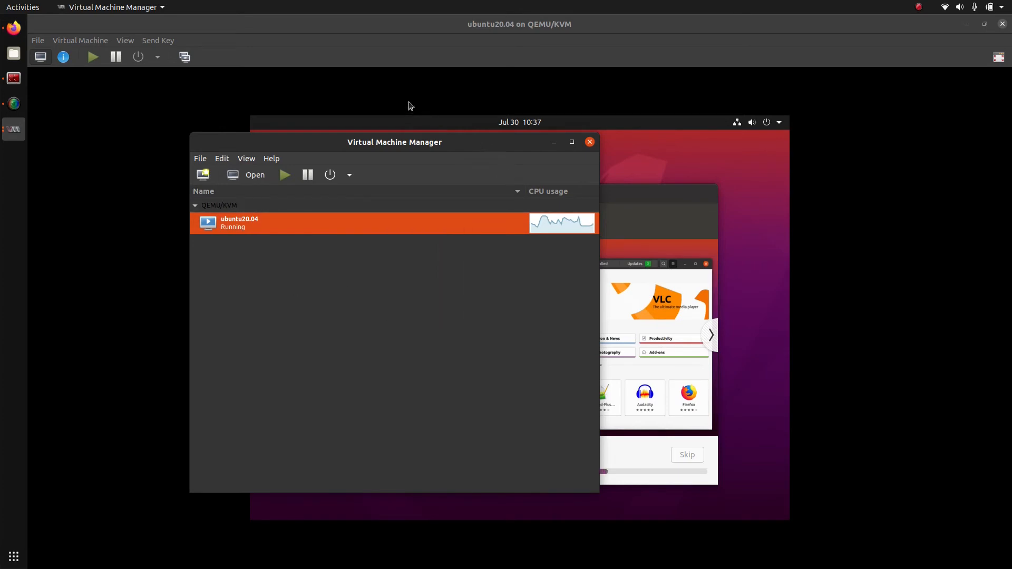
{"action": "left_click", "coordinate": [554, 142]}
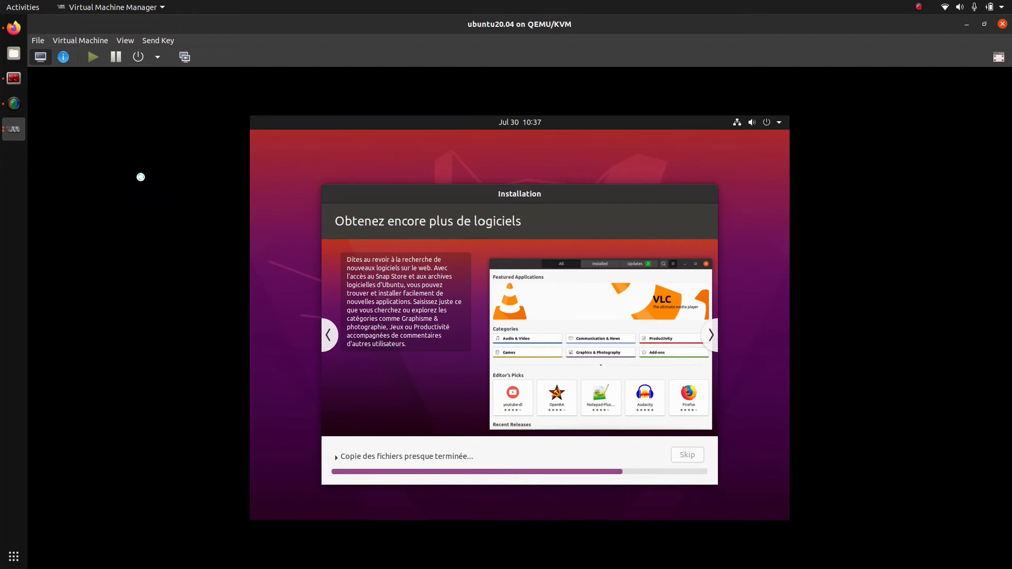
{"action": "left_click", "coordinate": [13, 130]}
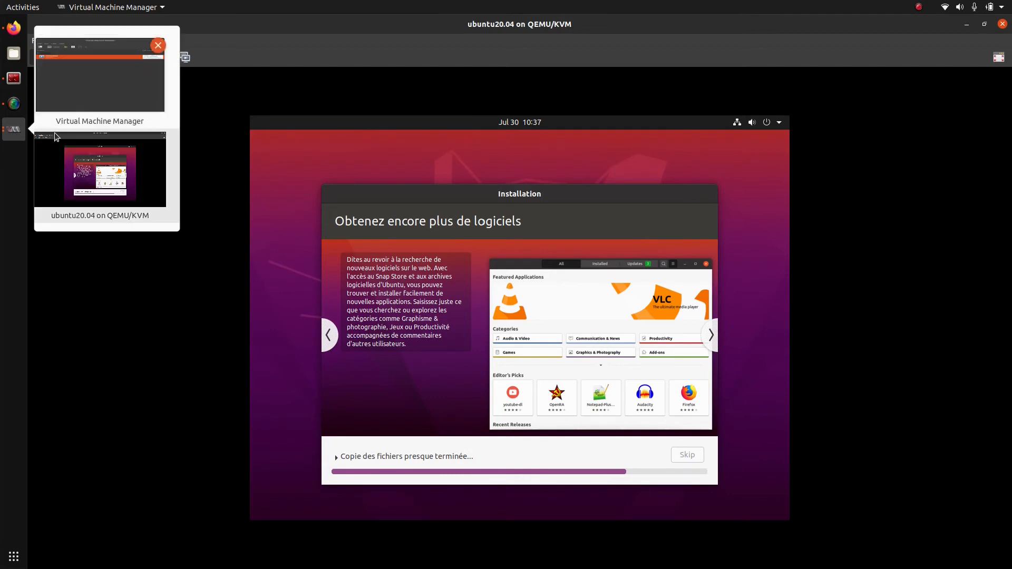
{"action": "left_click", "coordinate": [67, 70]}
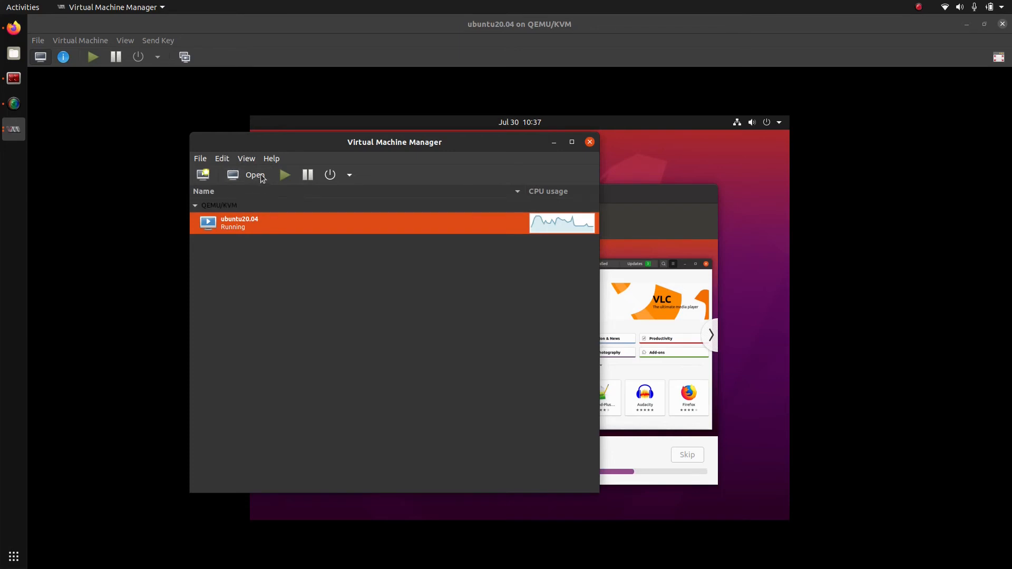
{"action": "right_click", "coordinate": [268, 222]}
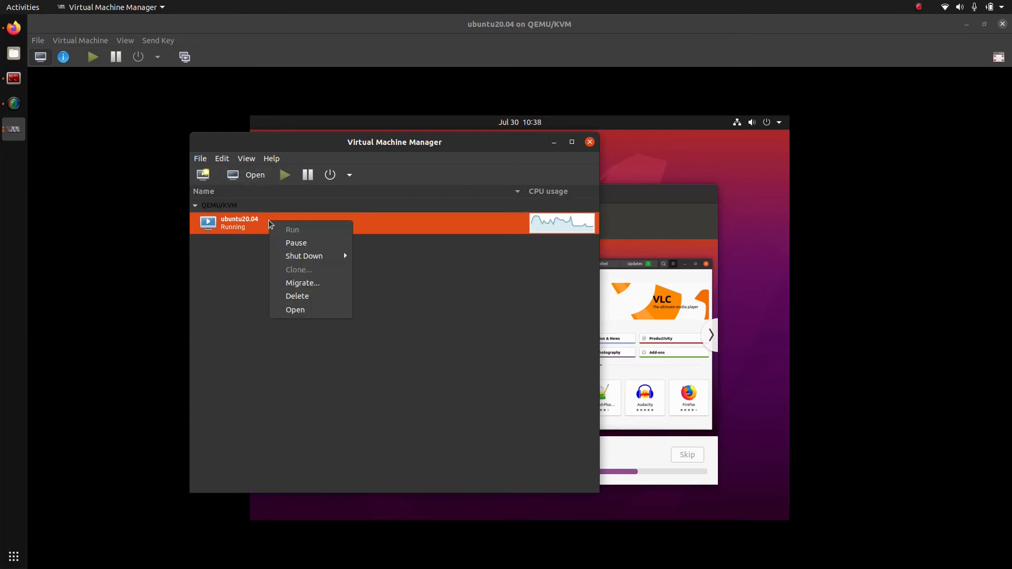
{"action": "left_click", "coordinate": [237, 345]}
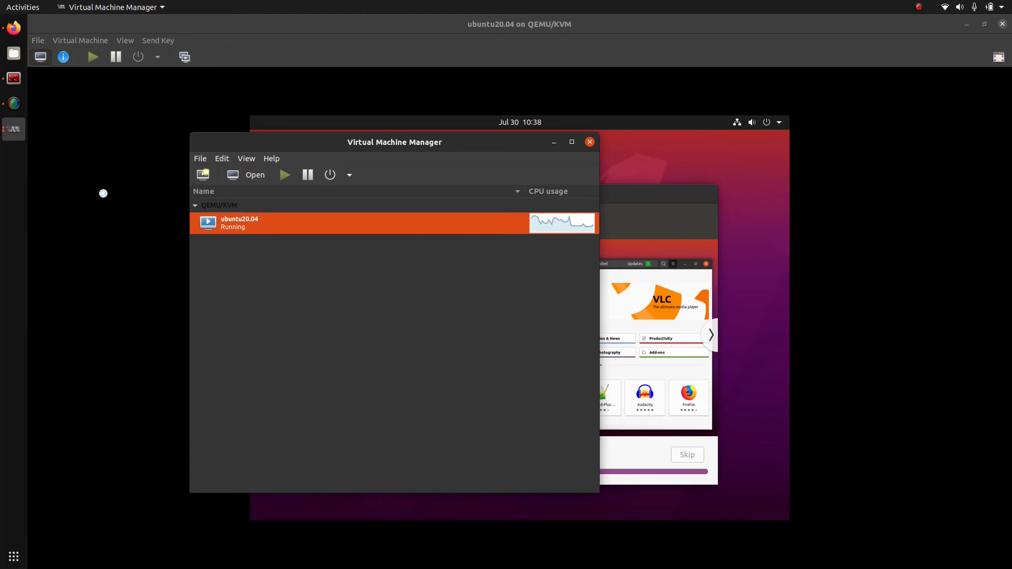
{"action": "left_click", "coordinate": [136, 172]}
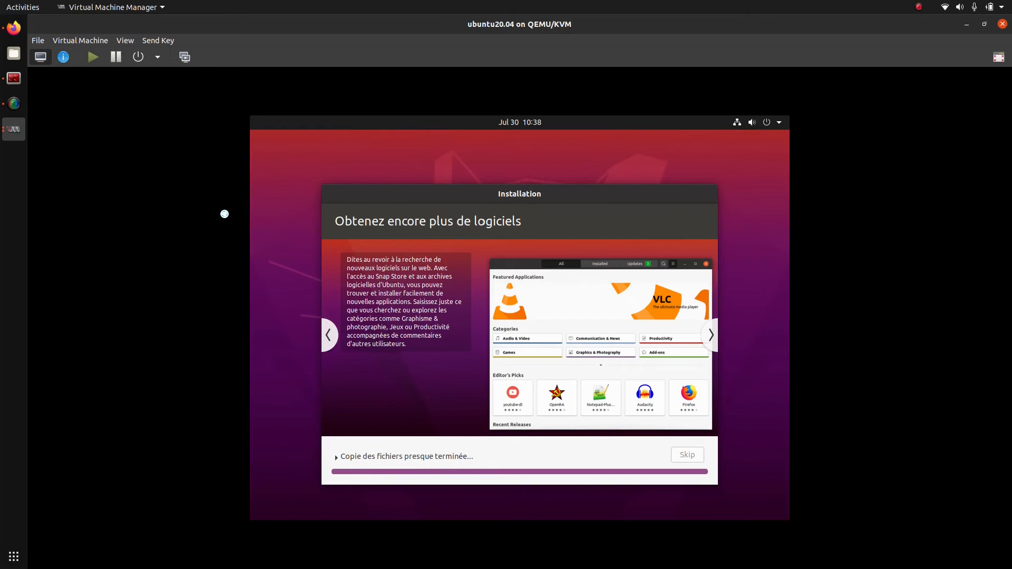
Step: Show hardware details, browse OS information, Performance and XML, ending on CPUs (4 of 8)
{"action": "left_click", "coordinate": [63, 58]}
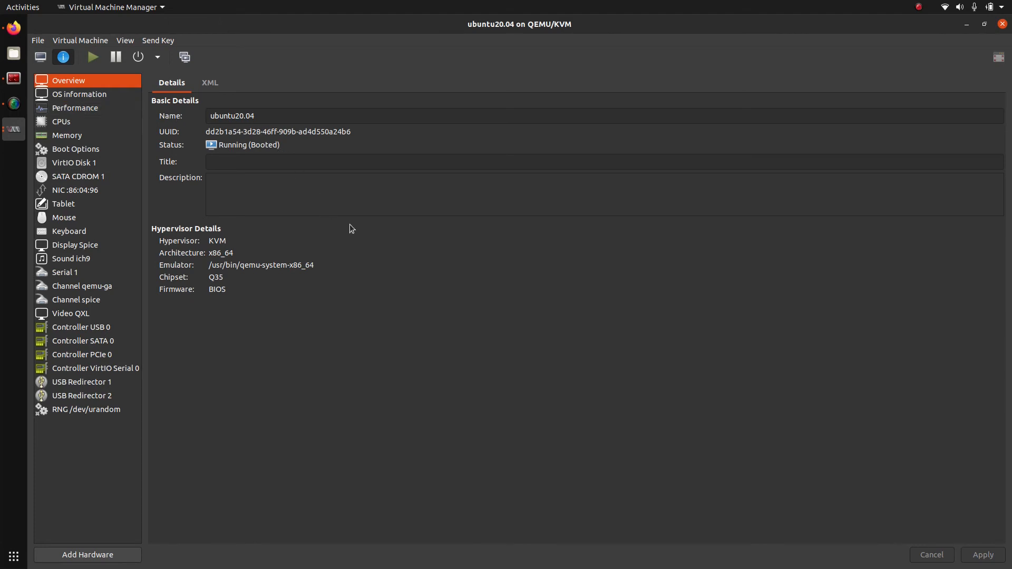
{"action": "left_click", "coordinate": [105, 97]}
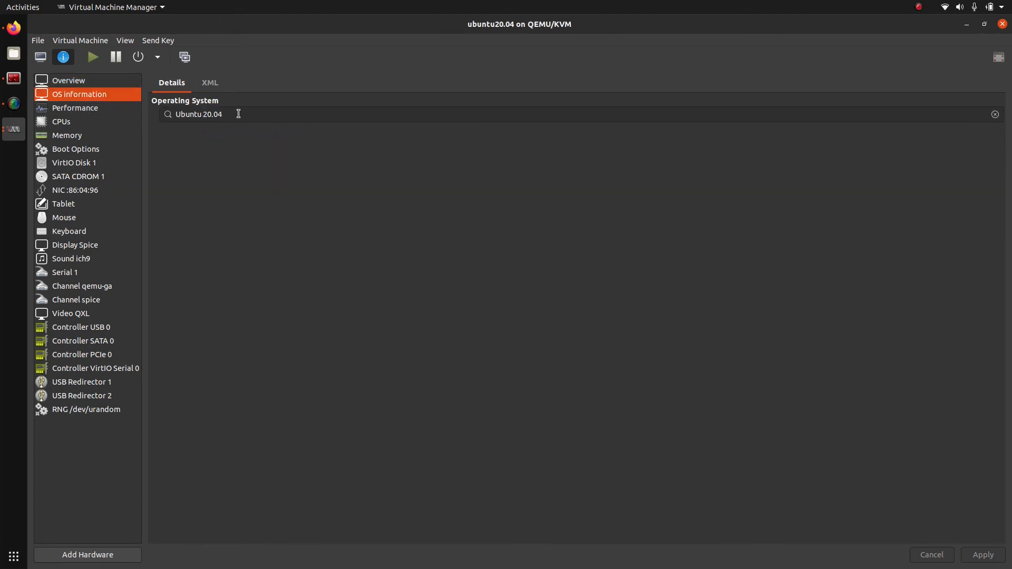
{"action": "left_click", "coordinate": [91, 110]}
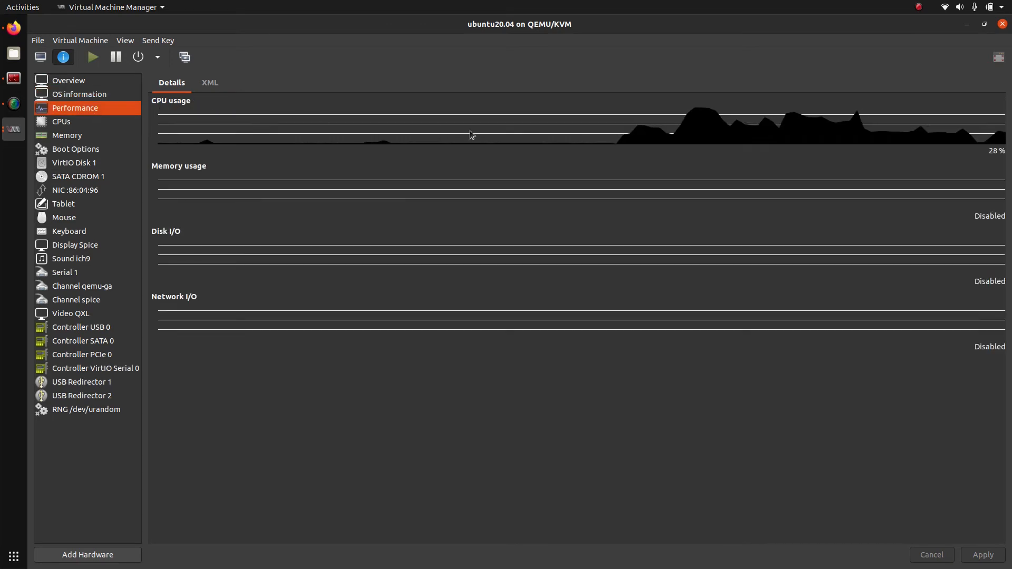
{"action": "left_click", "coordinate": [202, 85]}
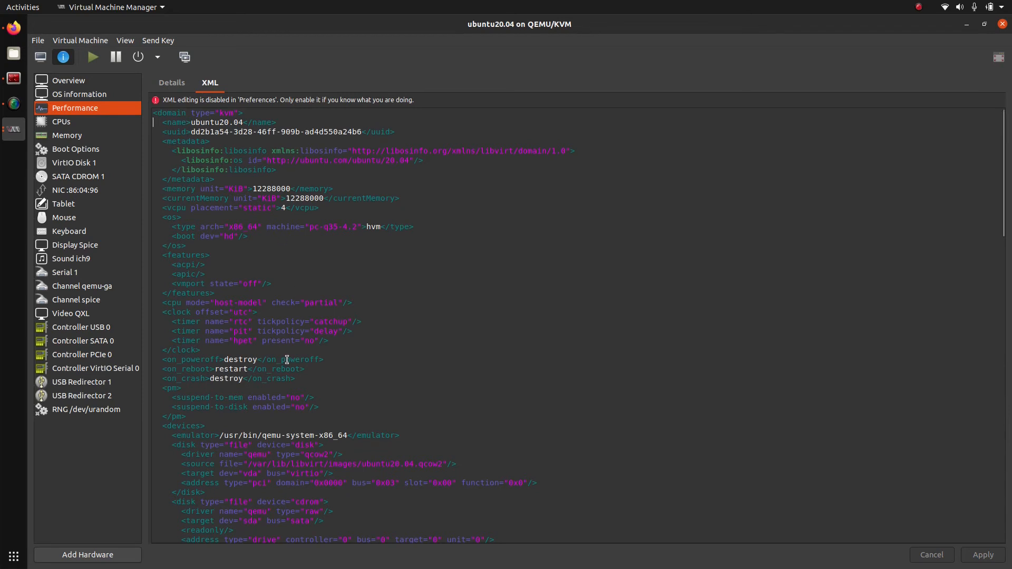
{"action": "left_click", "coordinate": [164, 83]}
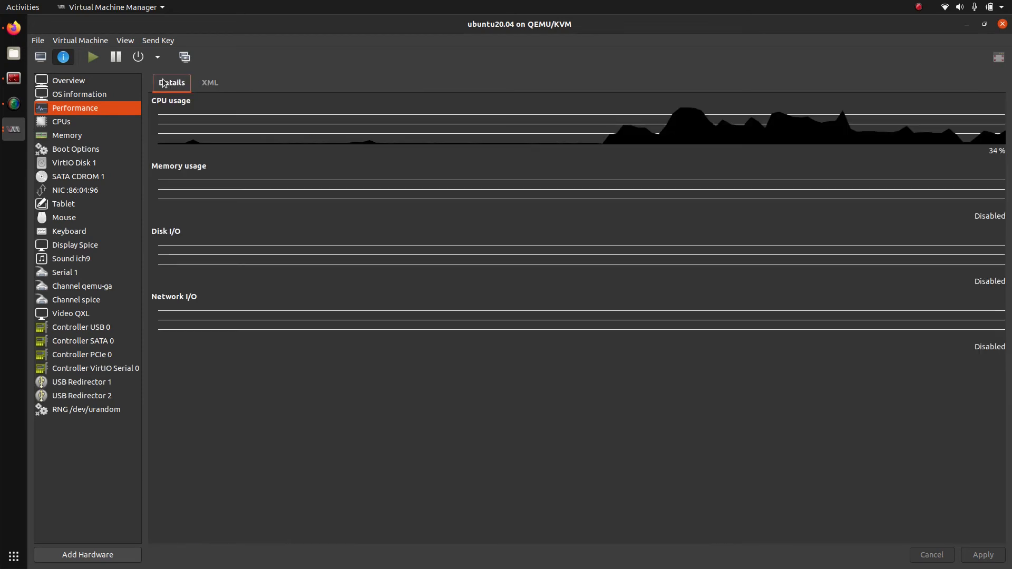
{"action": "left_click", "coordinate": [58, 121]}
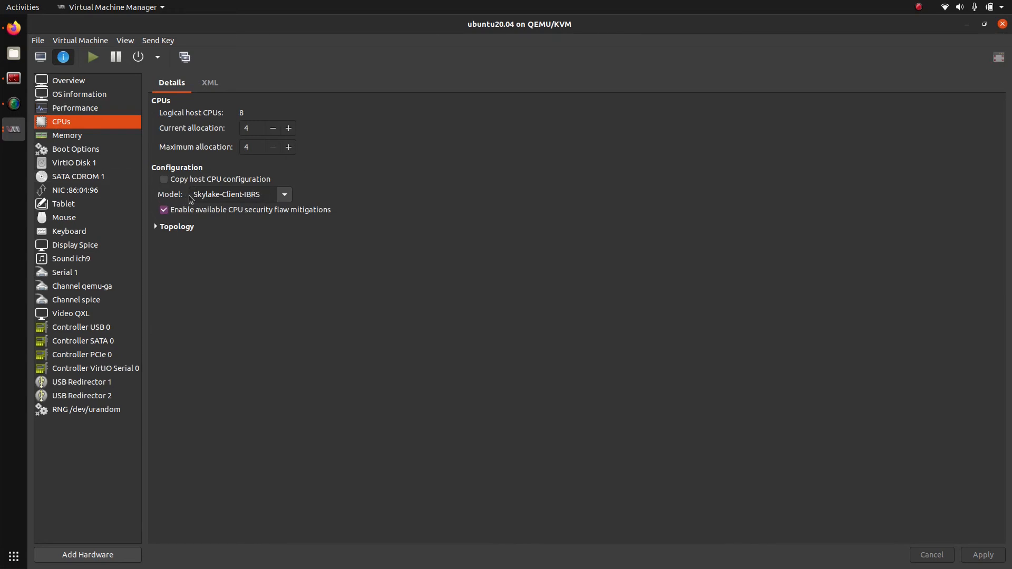
Step: Review memory, boot options and the virtual disk's source path, advanced and performance options
{"action": "left_click", "coordinate": [69, 135]}
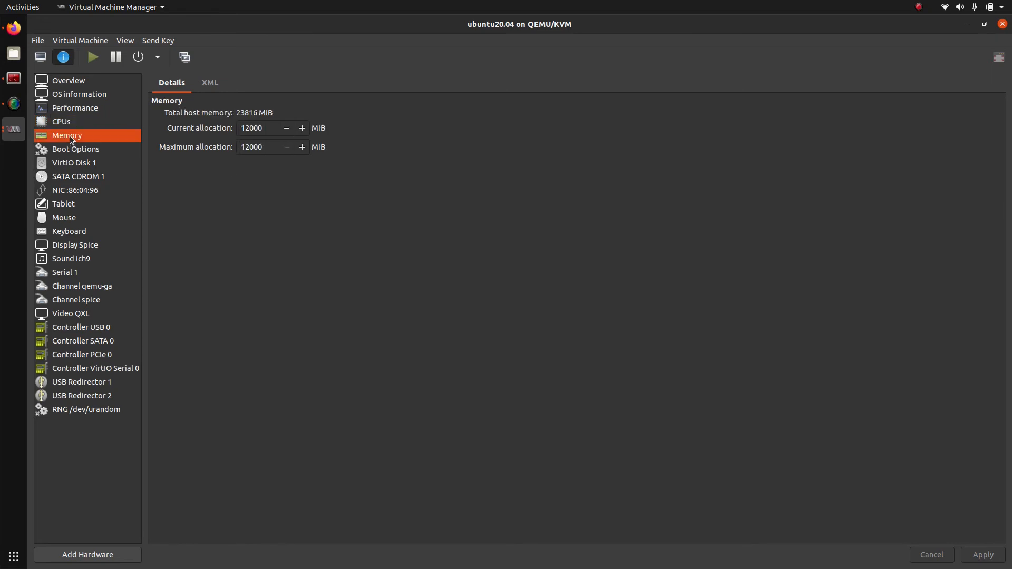
{"action": "left_click", "coordinate": [105, 153]}
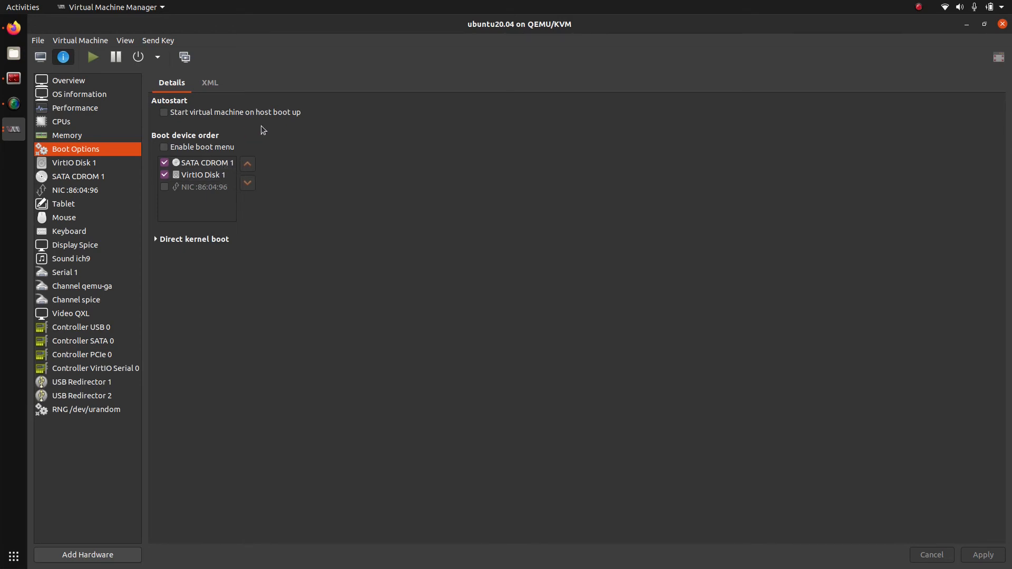
{"action": "left_click", "coordinate": [98, 164]}
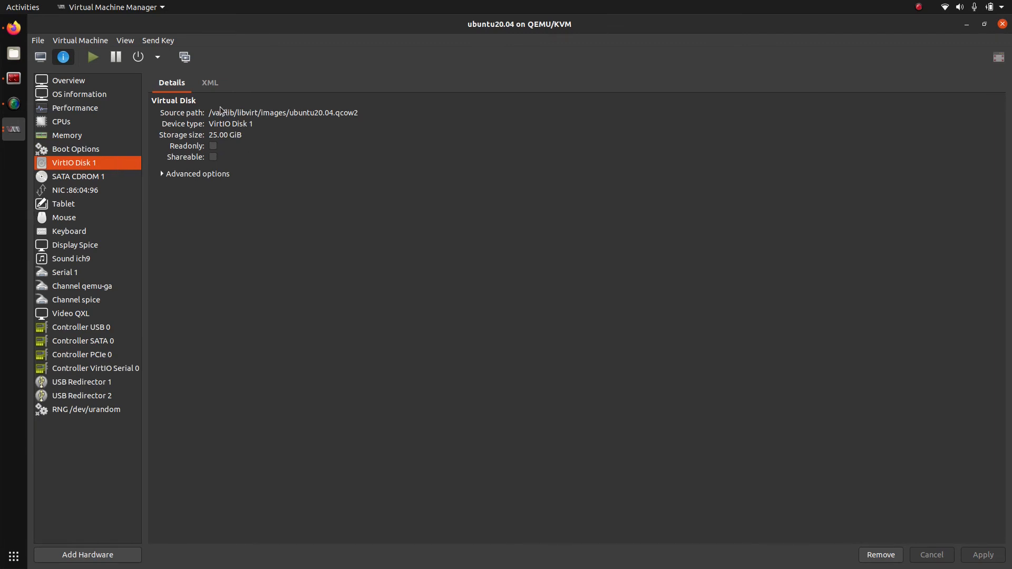
{"action": "left_click_drag", "start_coordinate": [209, 113], "coordinate": [376, 122]}
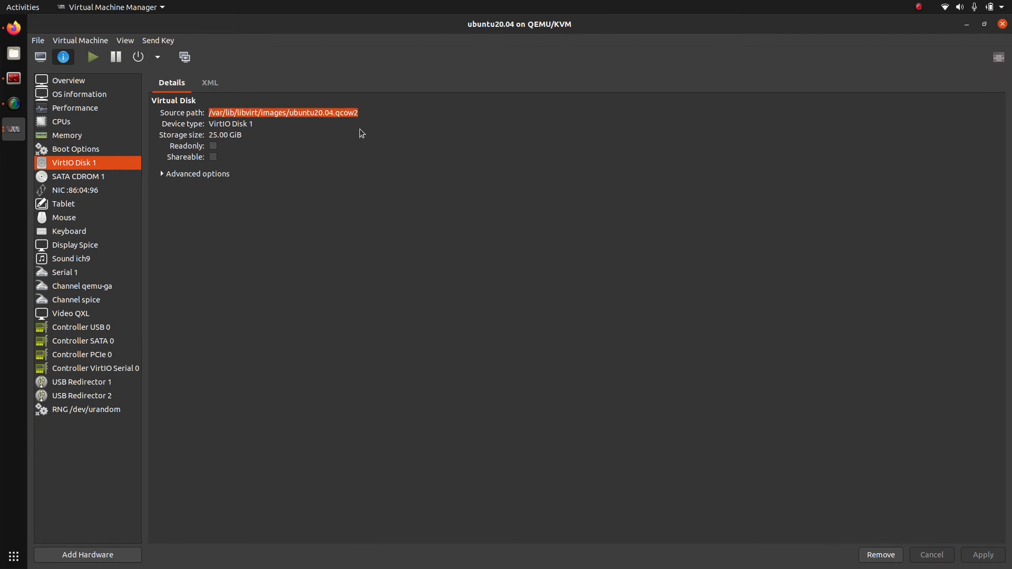
{"action": "left_click", "coordinate": [217, 176]}
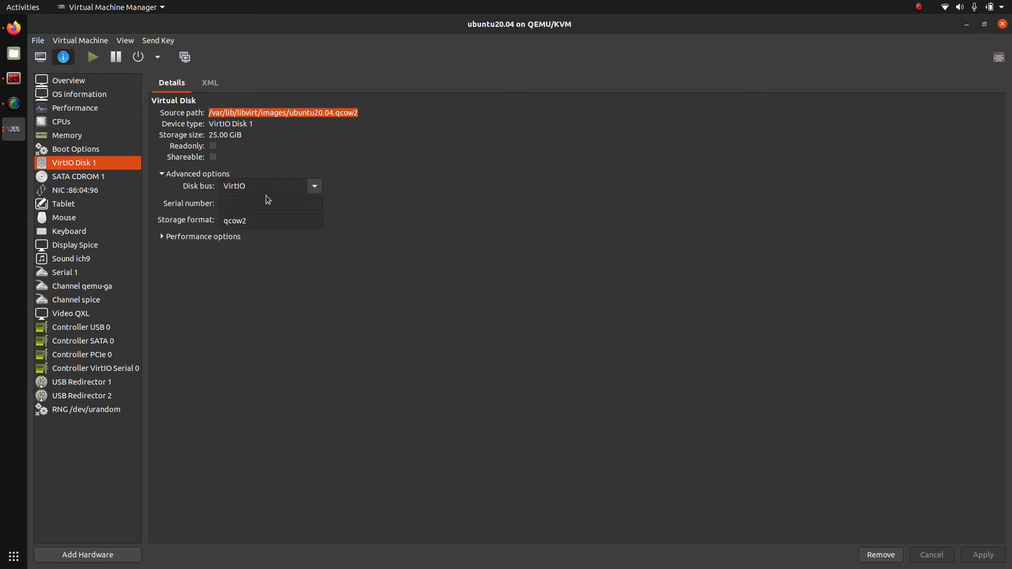
{"action": "left_click", "coordinate": [182, 238]}
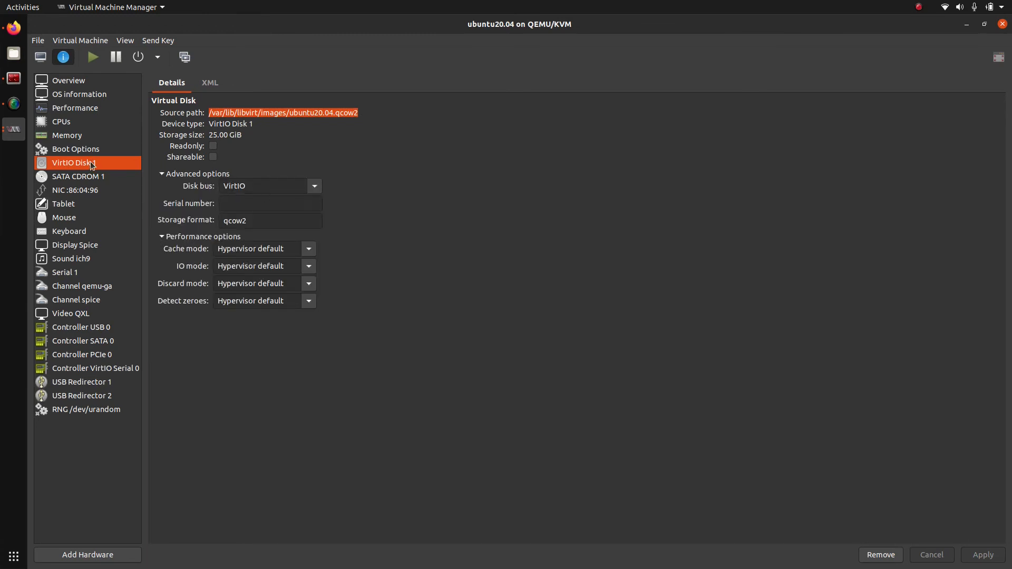
Step: Inspect the CD drive and NIC, keeping the default NAT source and selecting IP 192.168.122.154
{"action": "left_click", "coordinate": [85, 177]}
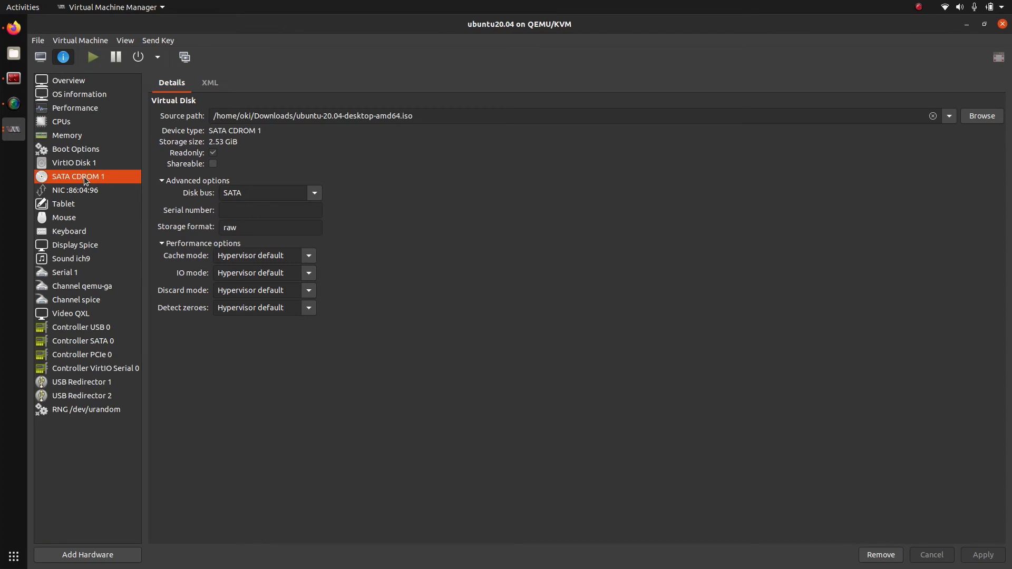
{"action": "left_click", "coordinate": [87, 190]}
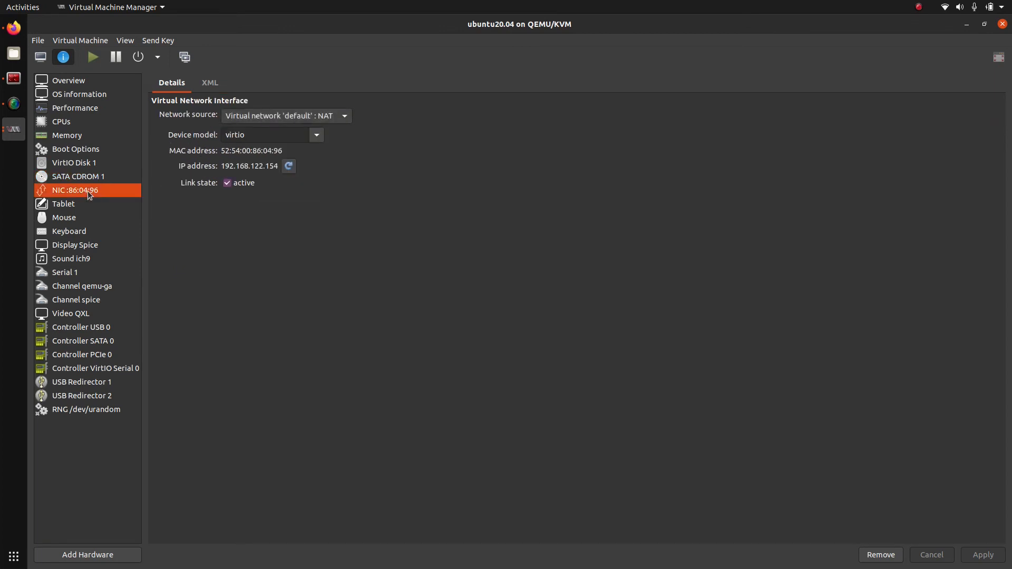
{"action": "left_click", "coordinate": [351, 116]}
{"action": "left_click", "coordinate": [351, 116]}
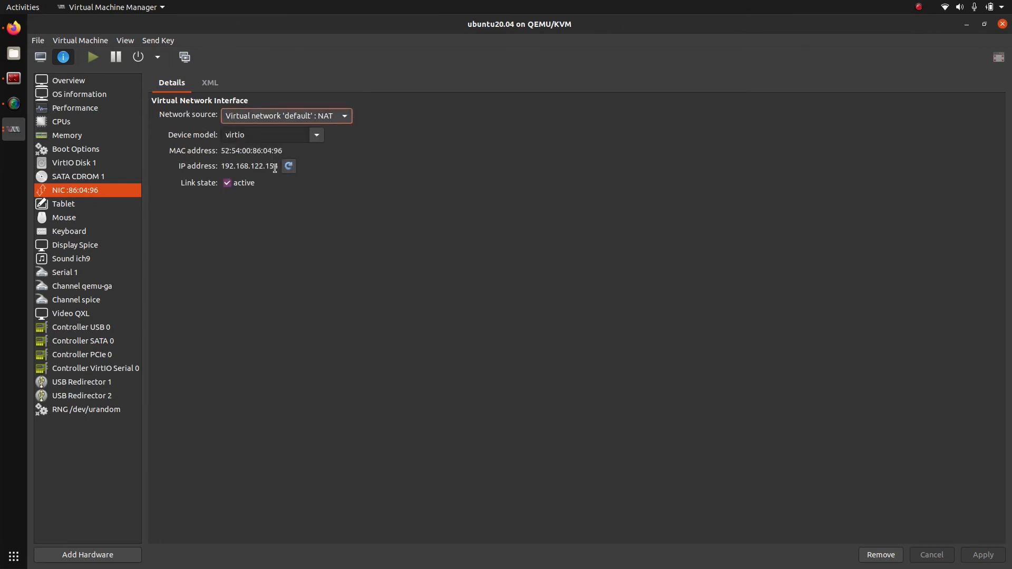
{"action": "left_click", "coordinate": [222, 166]}
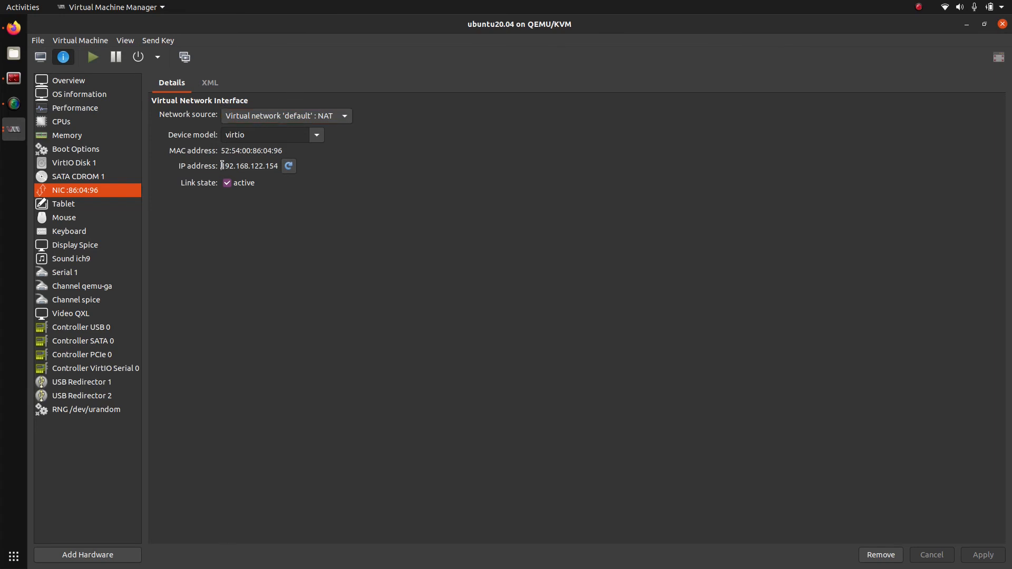
{"action": "left_click_drag", "start_coordinate": [219, 166], "coordinate": [285, 173]}
Step: Inspect the tablet, mouse, Display Spice and Sound ich9 (HDA ICH9) devices
{"action": "left_click", "coordinate": [110, 205]}
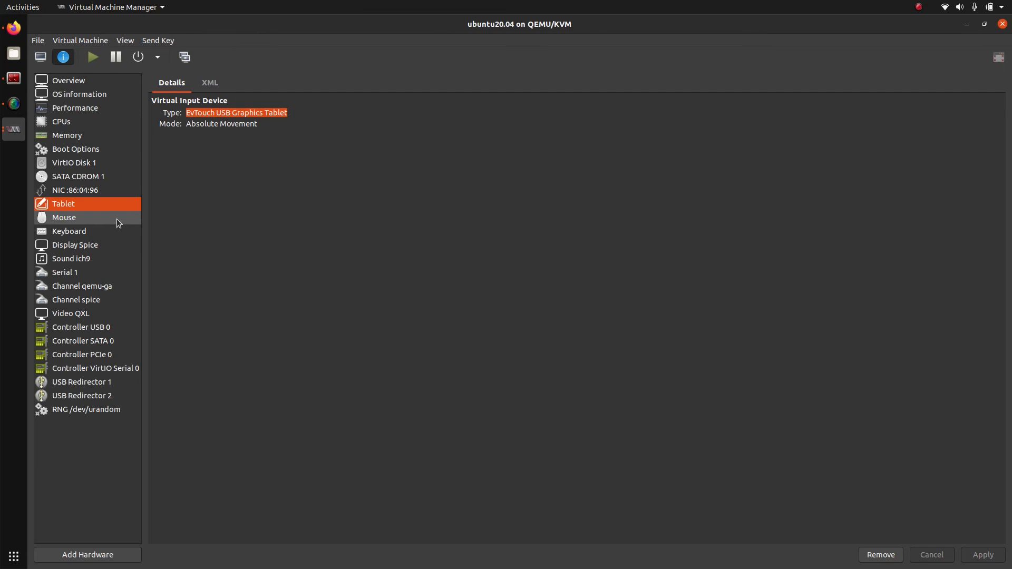
{"action": "left_click", "coordinate": [116, 219]}
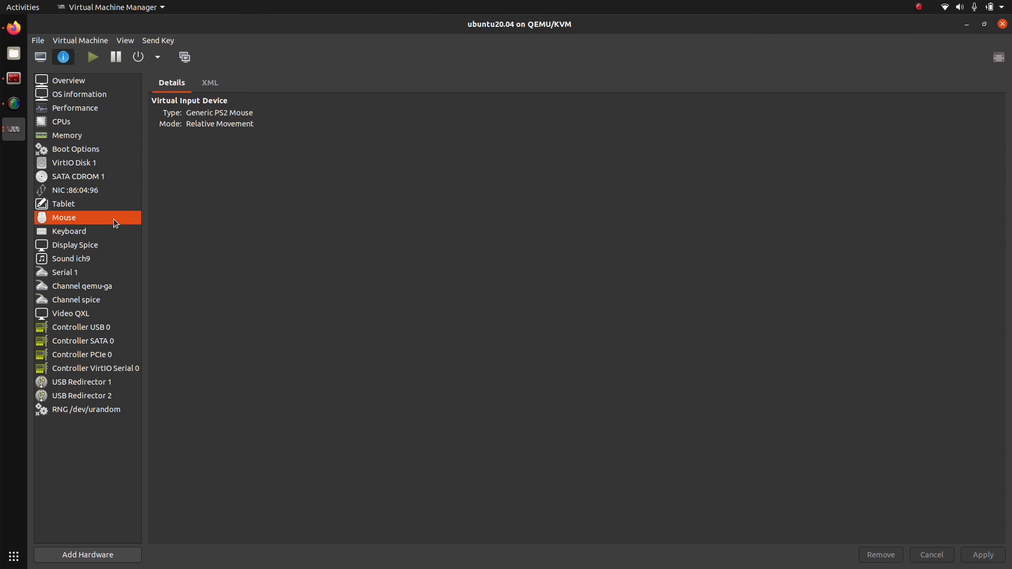
{"action": "left_click", "coordinate": [65, 249]}
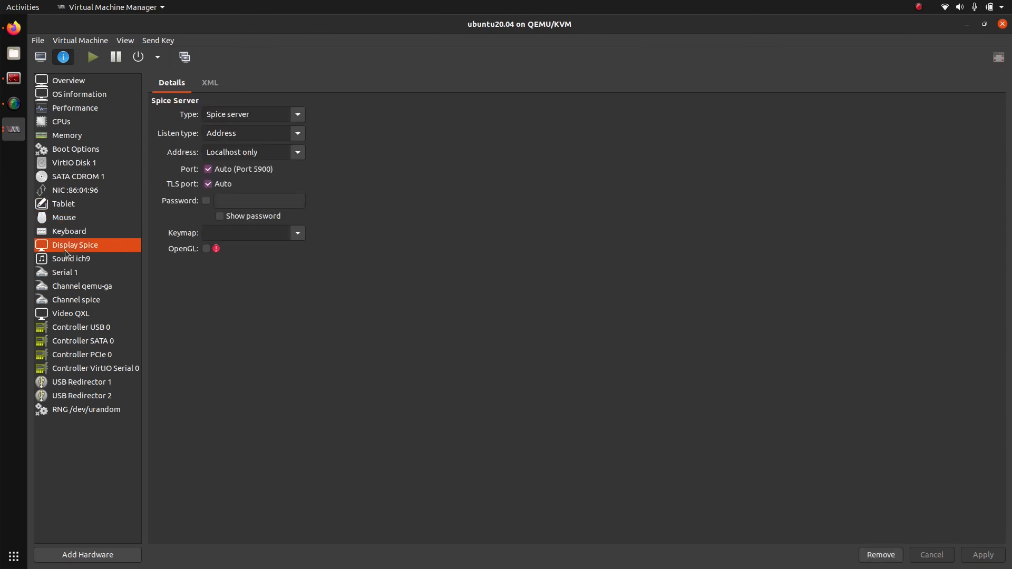
{"action": "left_click", "coordinate": [78, 260]}
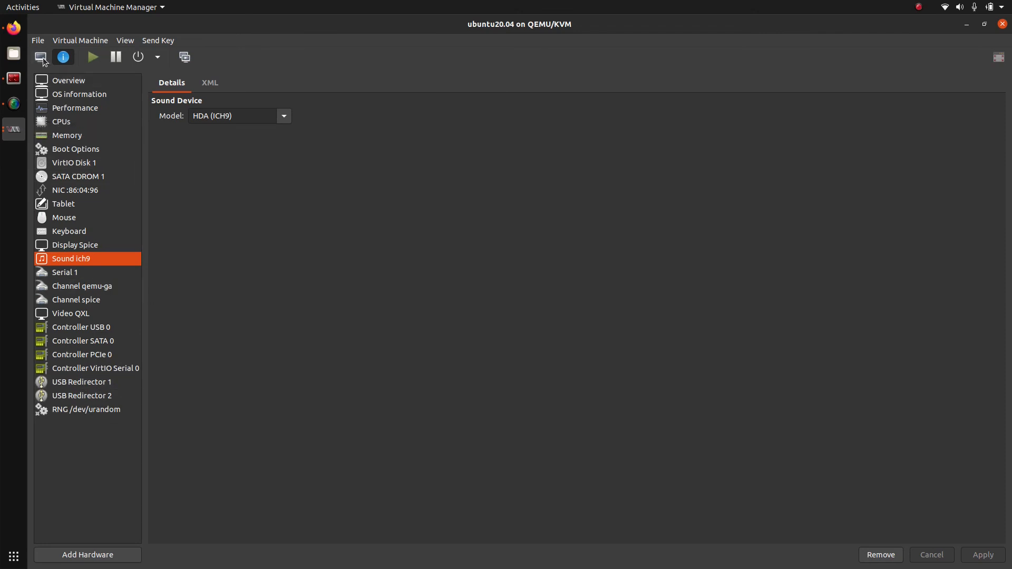
Step: Check the empty snapshots list and browse the menus, then return to the VM console
{"action": "left_click", "coordinate": [186, 58]}
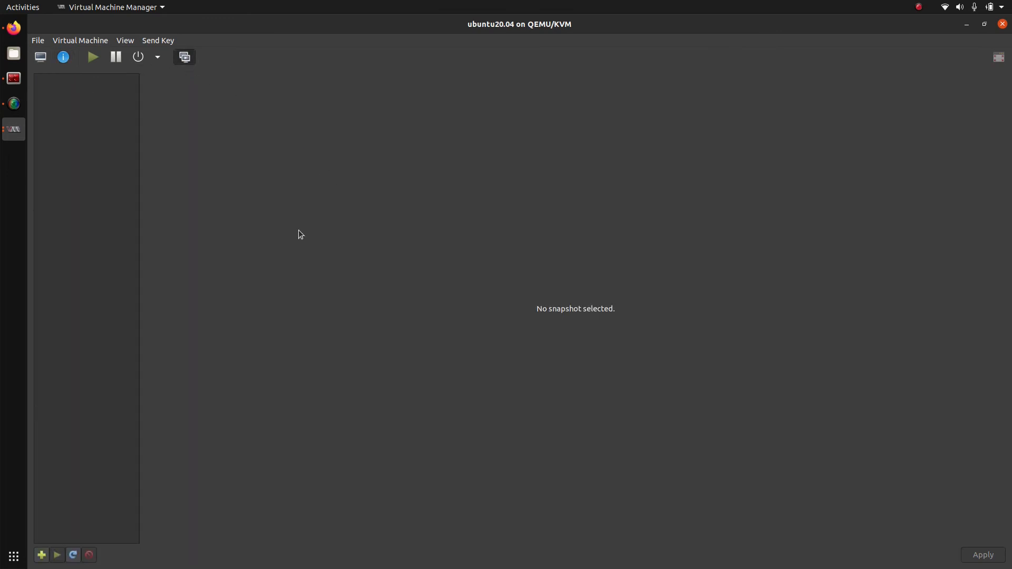
{"action": "left_click", "coordinate": [100, 41]}
{"action": "mouse_move", "coordinate": [118, 44]}
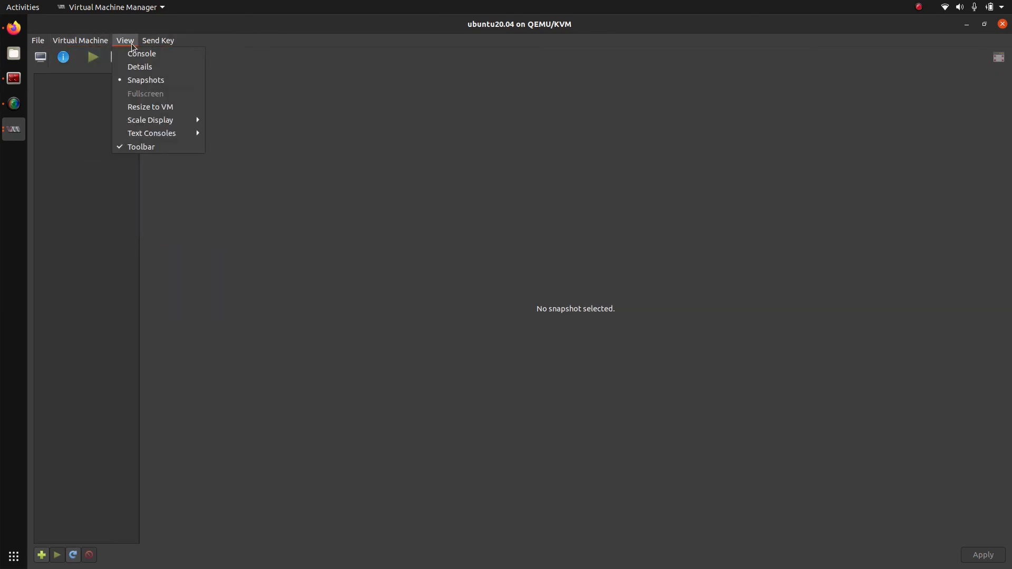
{"action": "mouse_move", "coordinate": [44, 45]}
{"action": "left_click", "coordinate": [237, 159]}
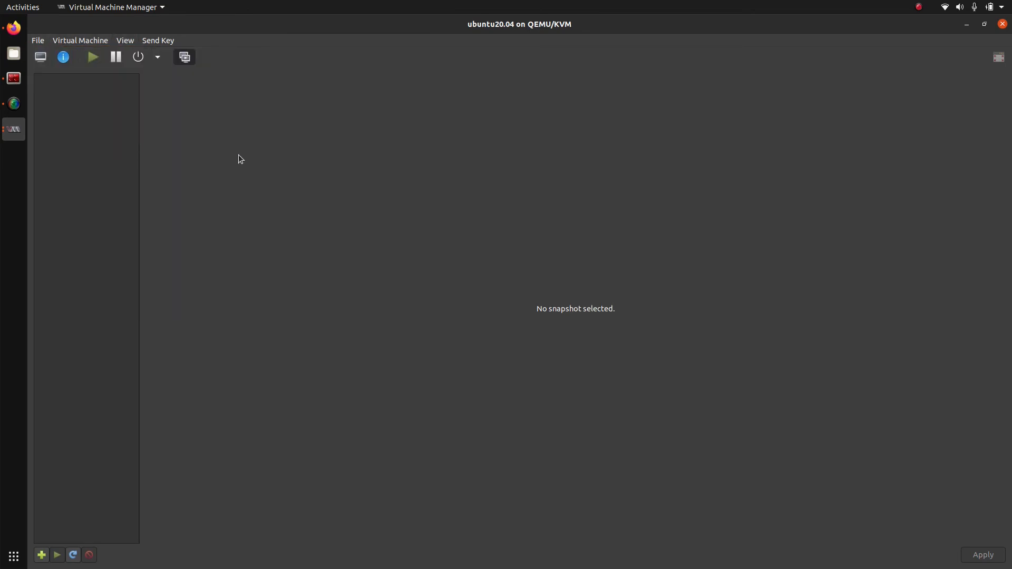
{"action": "left_click", "coordinate": [40, 57]}
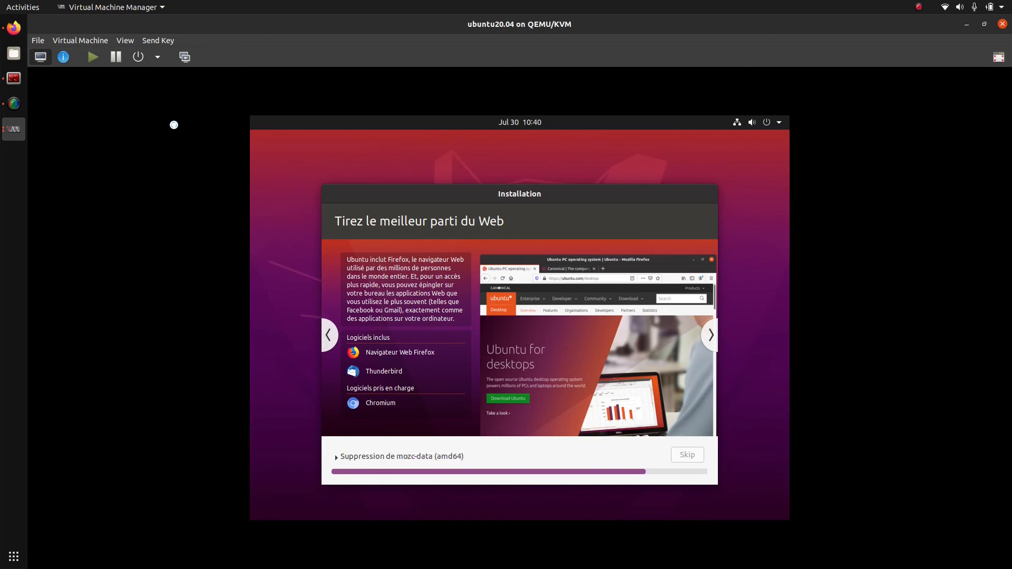
Step: Glance at the power options without choosing one, then make the VM console full screen
{"action": "left_click", "coordinate": [160, 55]}
{"action": "left_click", "coordinate": [161, 55]}
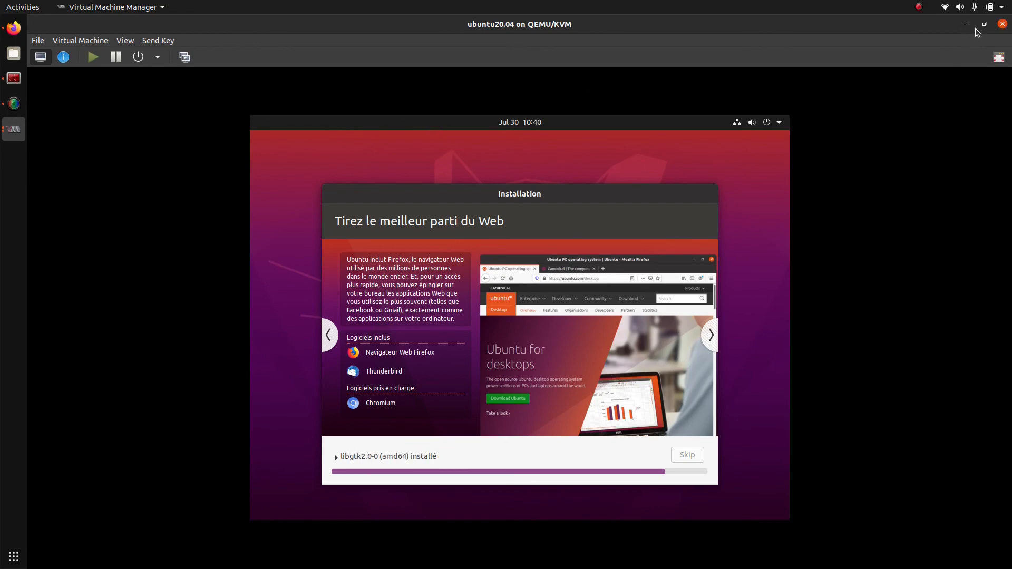
{"action": "left_click", "coordinate": [1004, 59]}
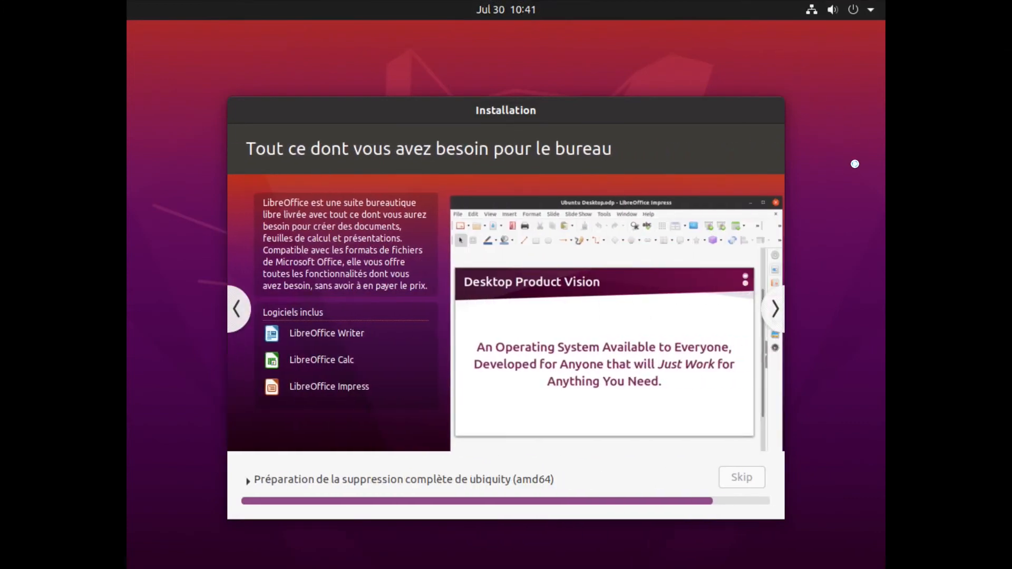
Step: Alt+Tab between the installer and the main window, ending on ubuntu20.04 listed as Running
{"action": "key", "text": "alt+Tab"}
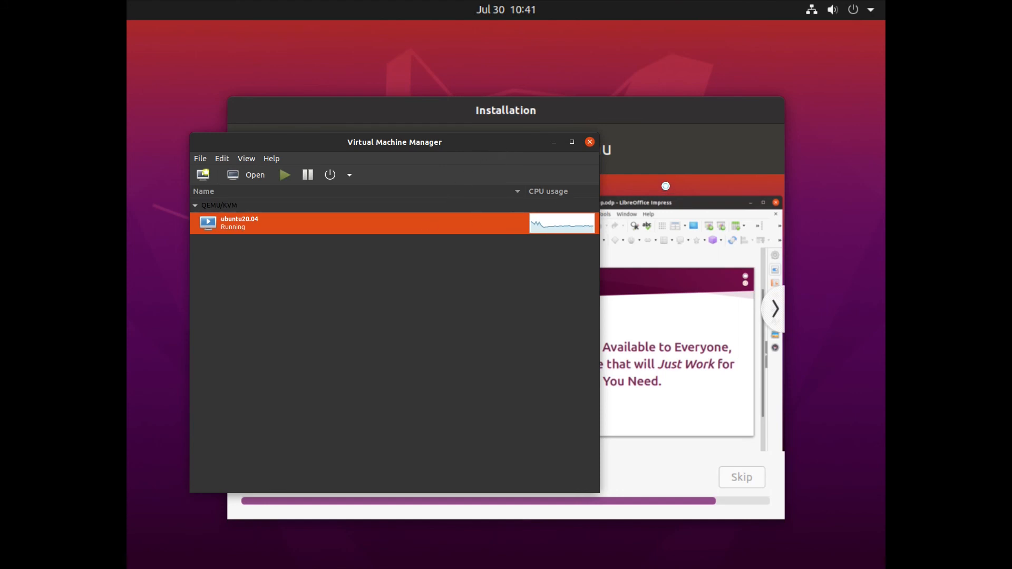
{"action": "left_click", "coordinate": [666, 187]}
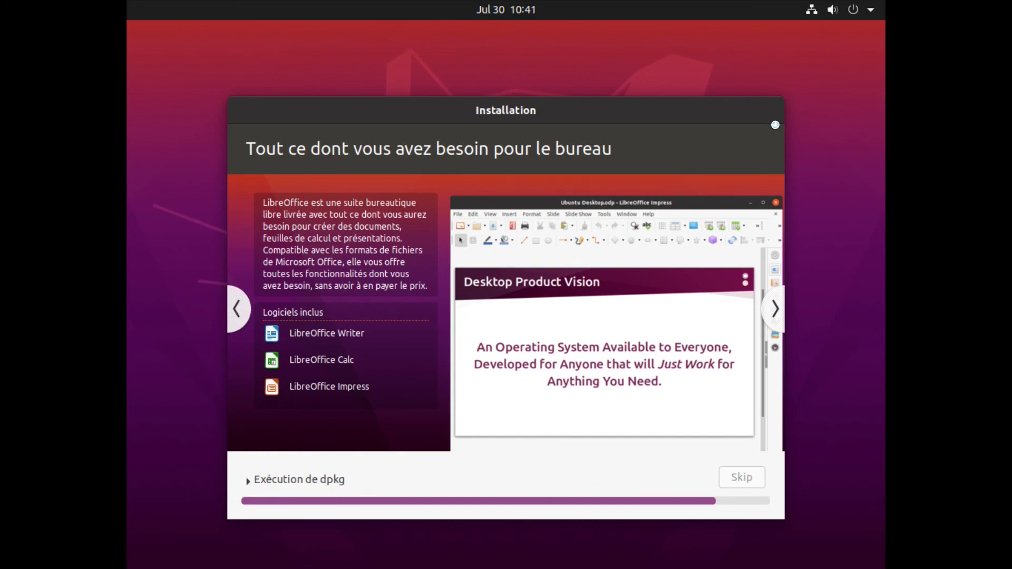
{"action": "key", "text": "alt+Tab"}
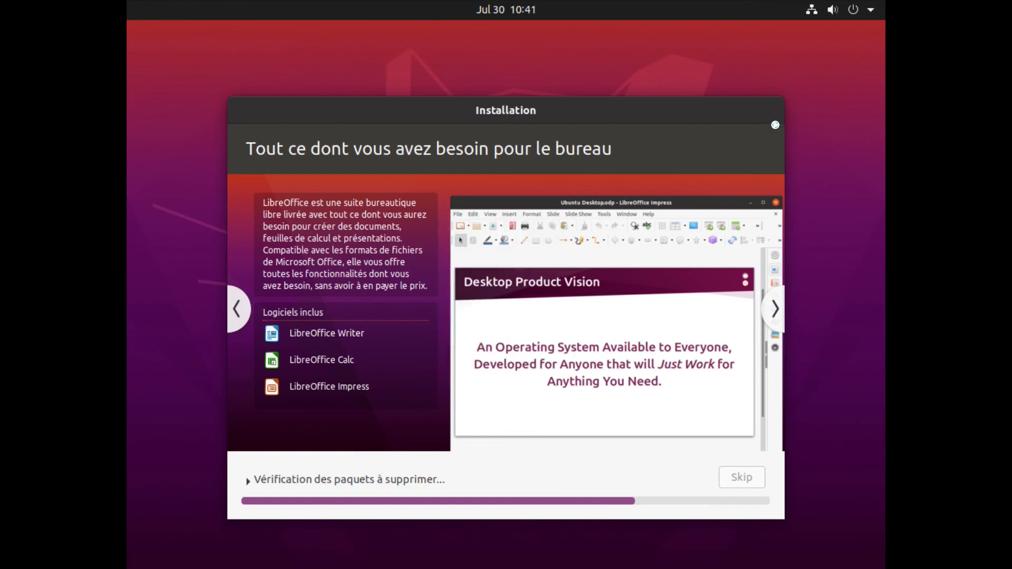
{"action": "key", "text": "alt+Tab"}
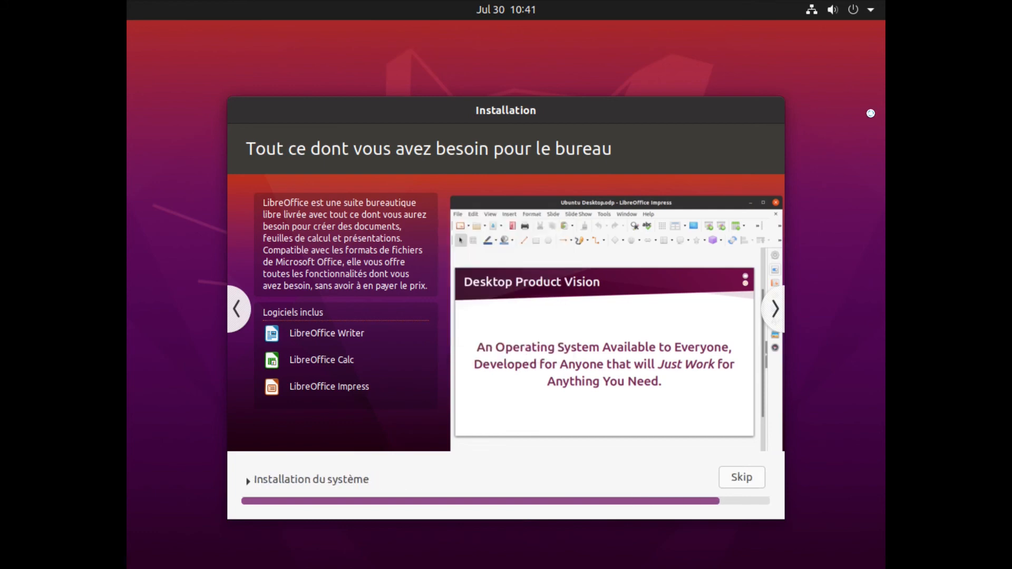
{"action": "key", "text": "alt+Tab"}
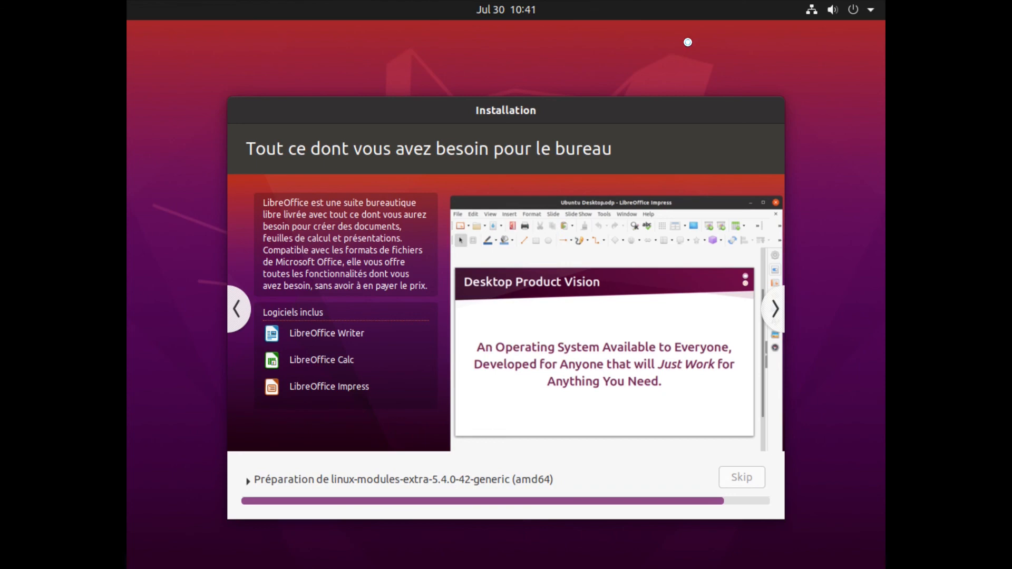
{"action": "key", "text": "alt+Tab"}
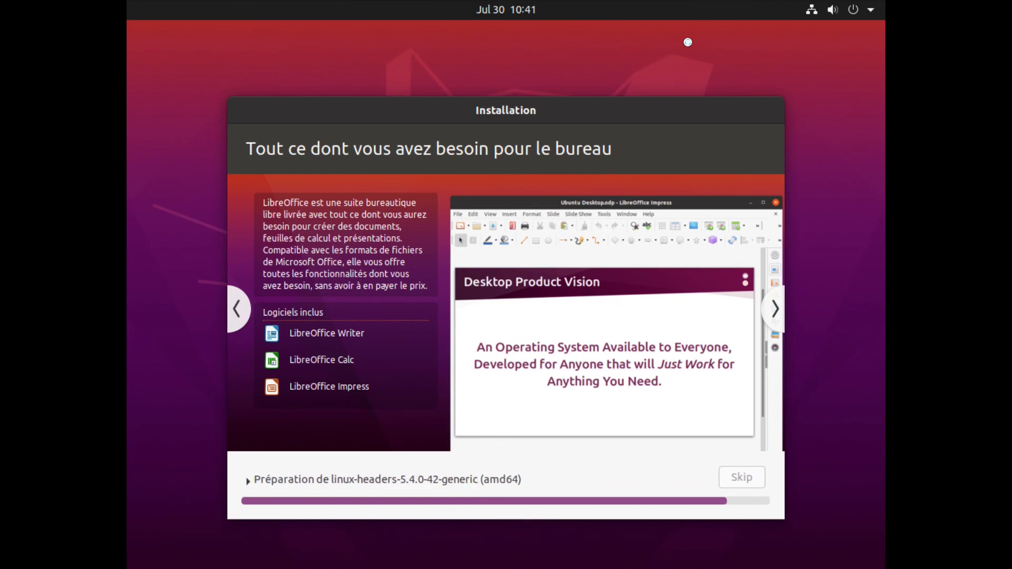
{"action": "key", "text": "alt+Tab"}
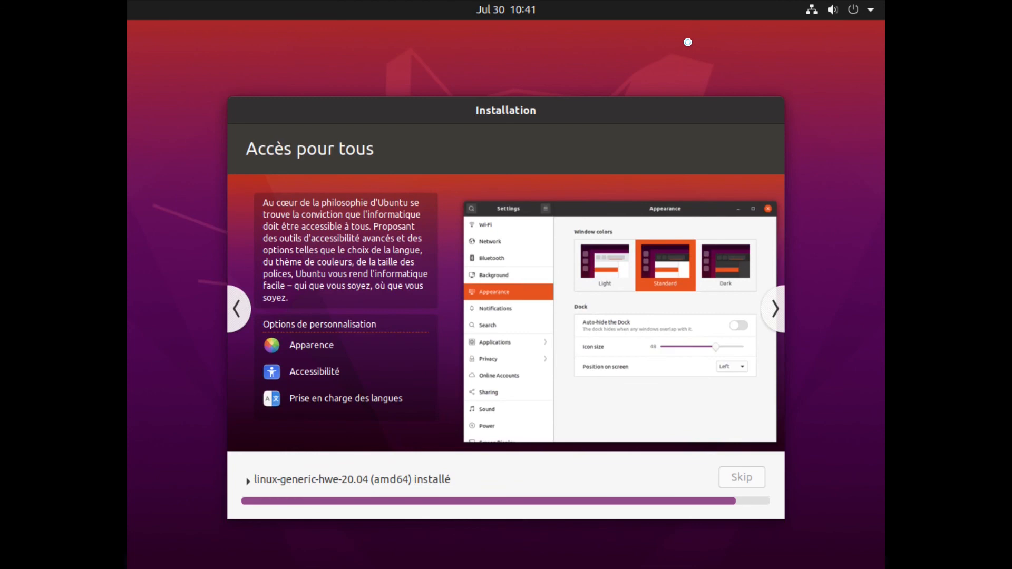
{"action": "key", "text": "alt+Tab"}
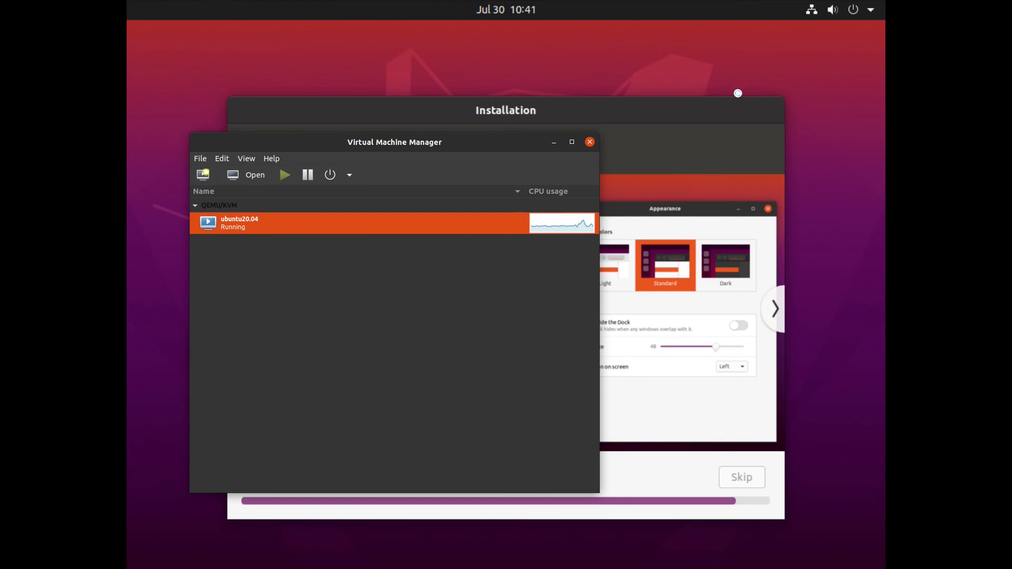
Step: Return to the ubuntu20.04 VM console and choose 'Redémarrer maintenant' once the installation completes
{"action": "left_click_drag", "start_coordinate": [503, 136], "coordinate": [423, 104]}
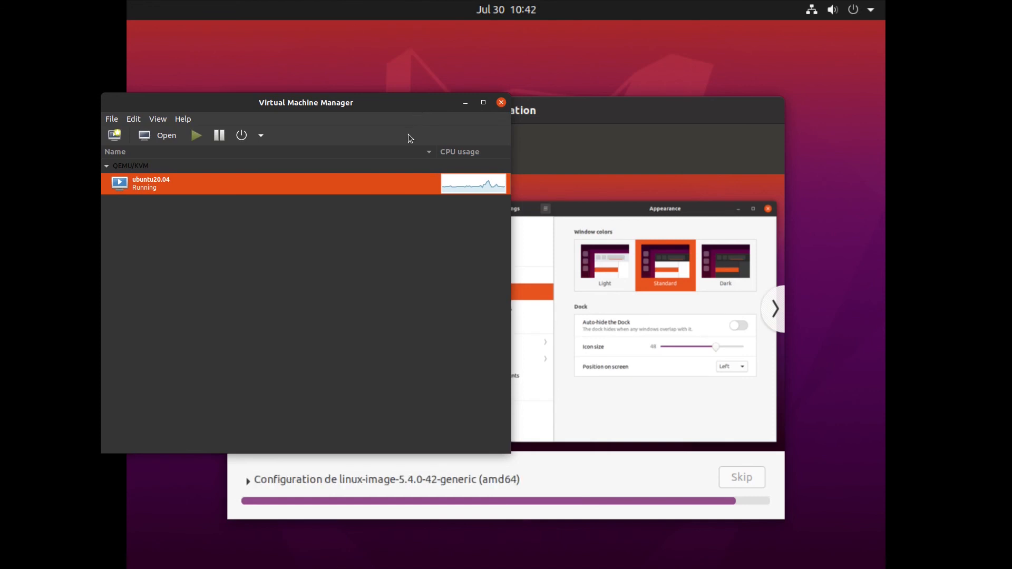
{"action": "key", "text": "alt+Tab"}
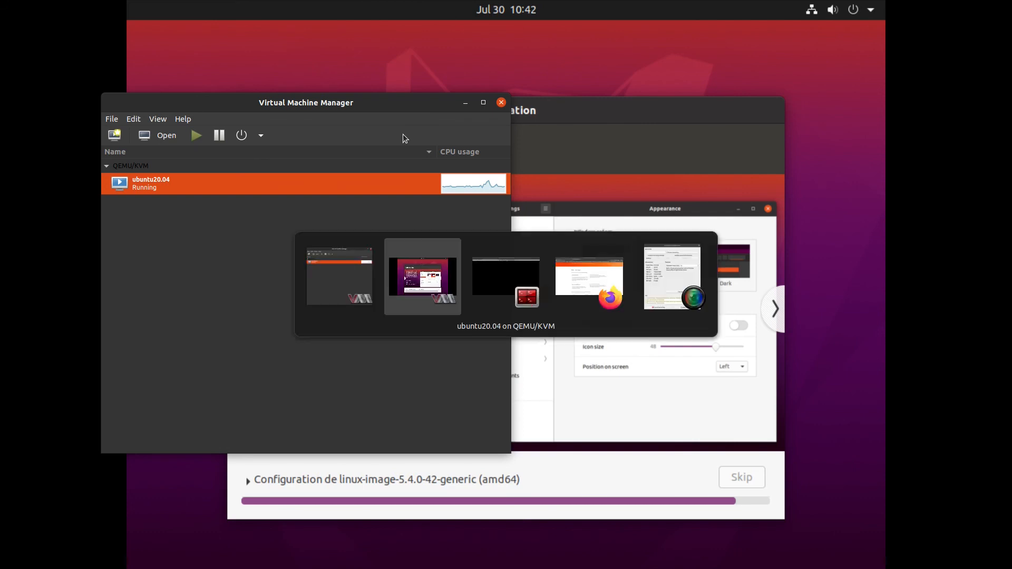
{"action": "left_click", "coordinate": [441, 255]}
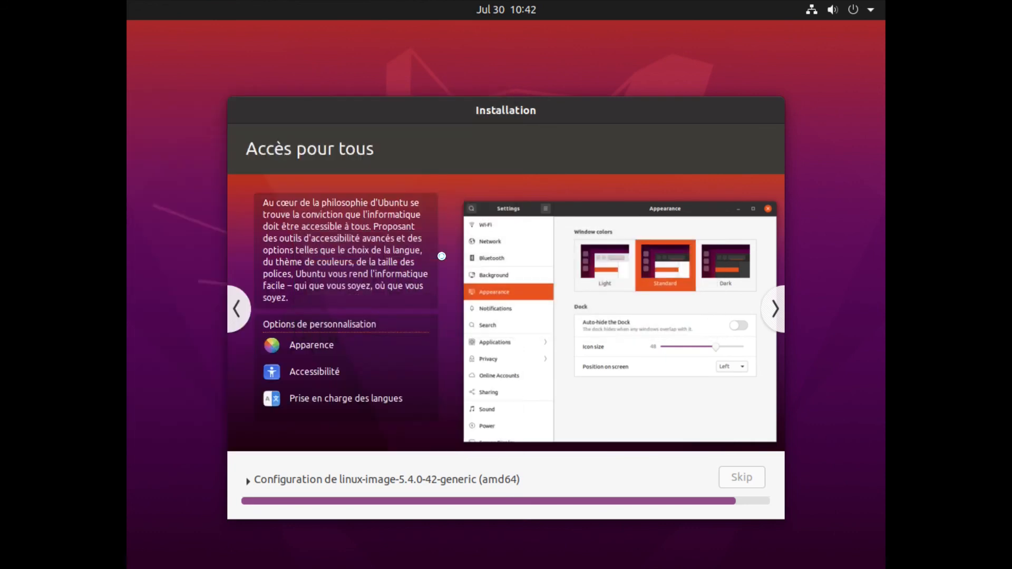
{"action": "key", "text": "alt+Tab"}
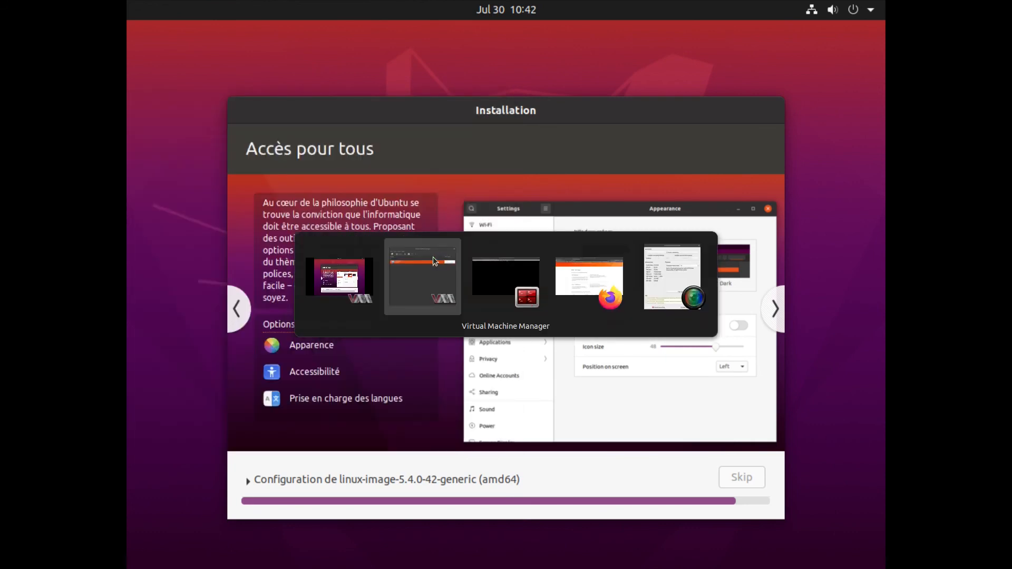
{"action": "key", "text": "alt+shift+Tab"}
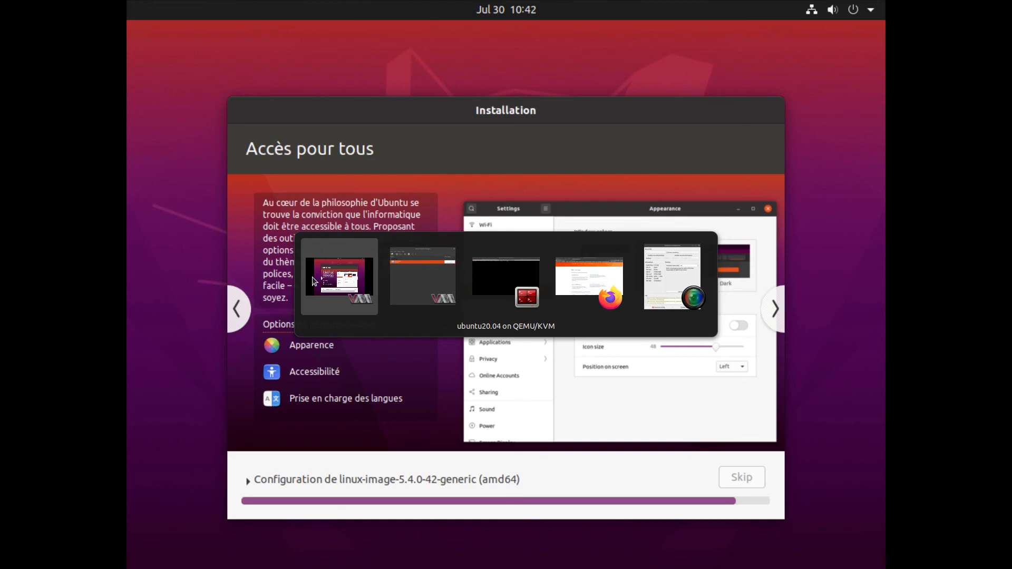
{"action": "left_click", "coordinate": [340, 252]}
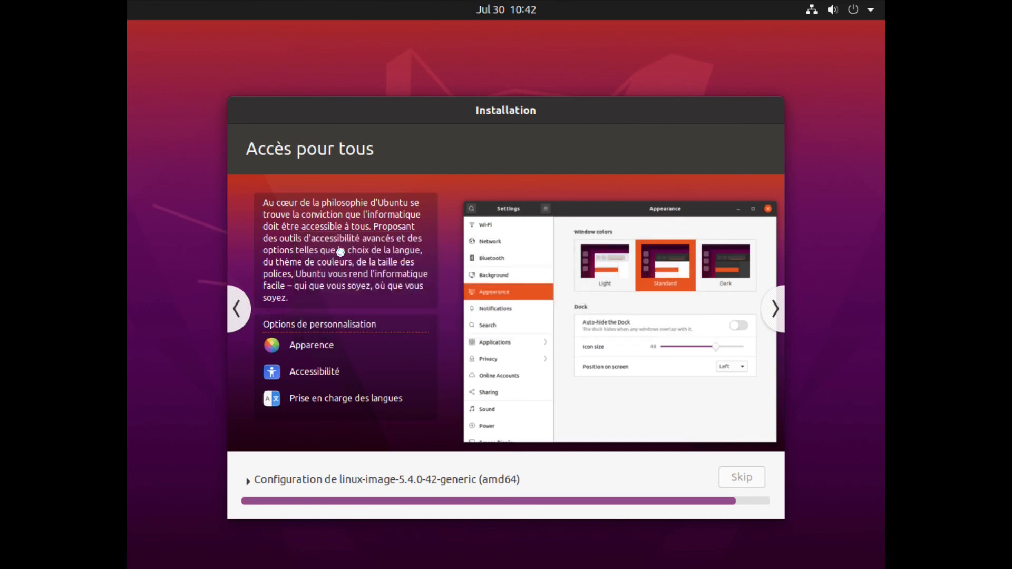
{"action": "key", "text": "alt+Tab"}
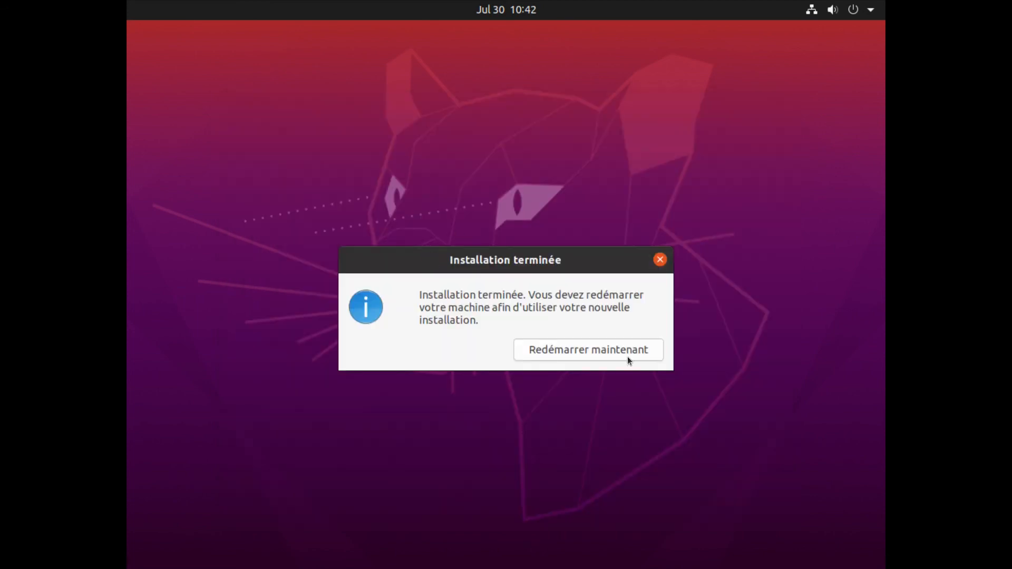
{"action": "left_click", "coordinate": [598, 350]}
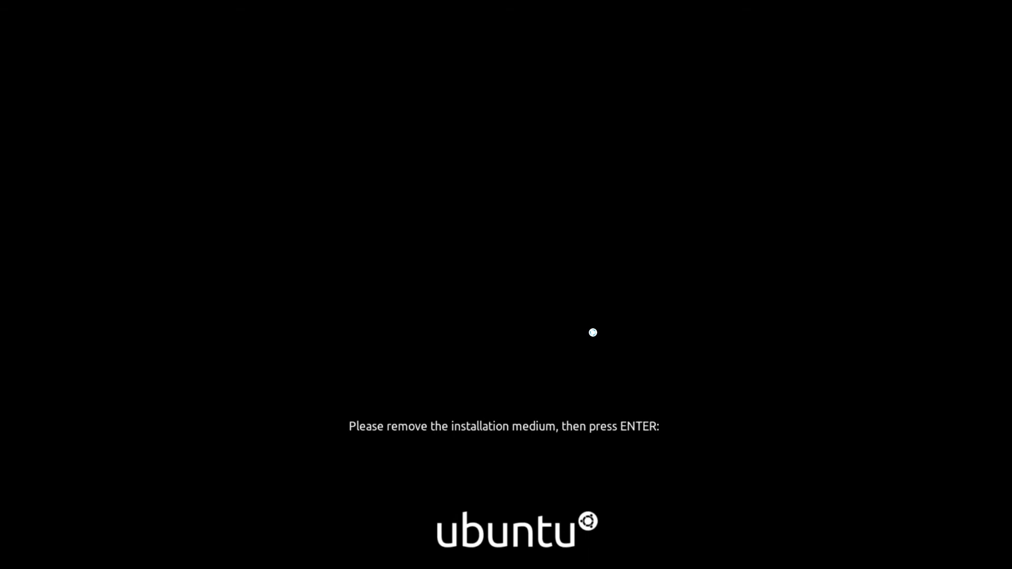
Step: Confirm the medium removal to reboot the VM, move the manager window aside, and launch SimpleScreenRecorder
{"action": "key", "text": "Return"}
{"action": "key", "text": "alt+Tab"}
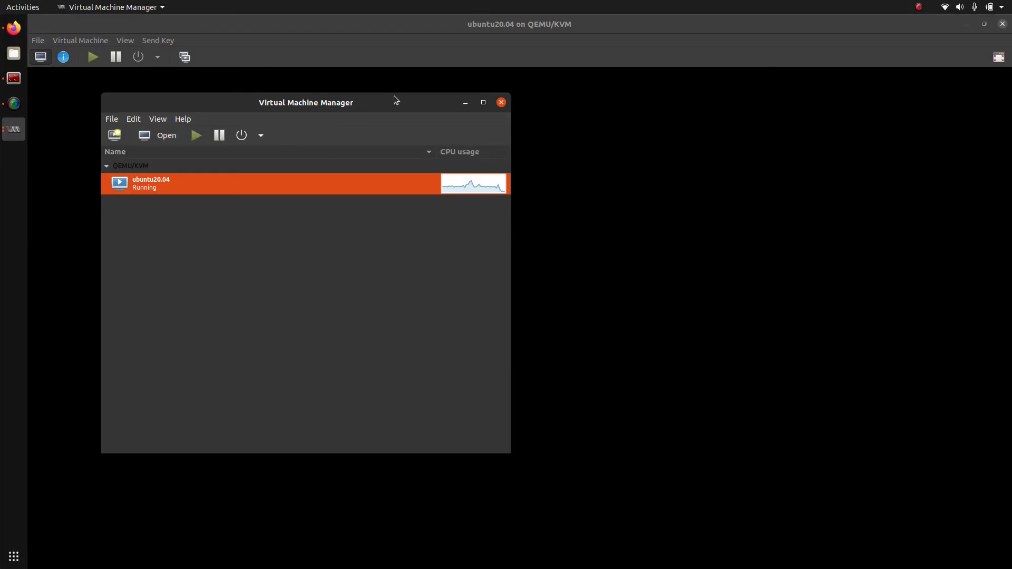
{"action": "left_click_drag", "start_coordinate": [396, 100], "coordinate": [849, 158]}
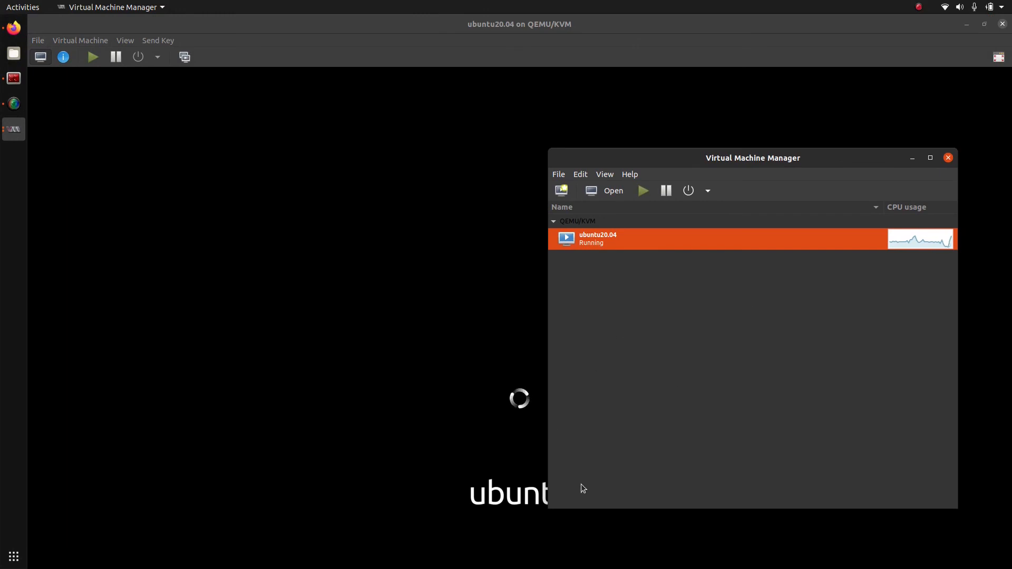
{"action": "left_click_drag", "start_coordinate": [847, 157], "coordinate": [904, 118]}
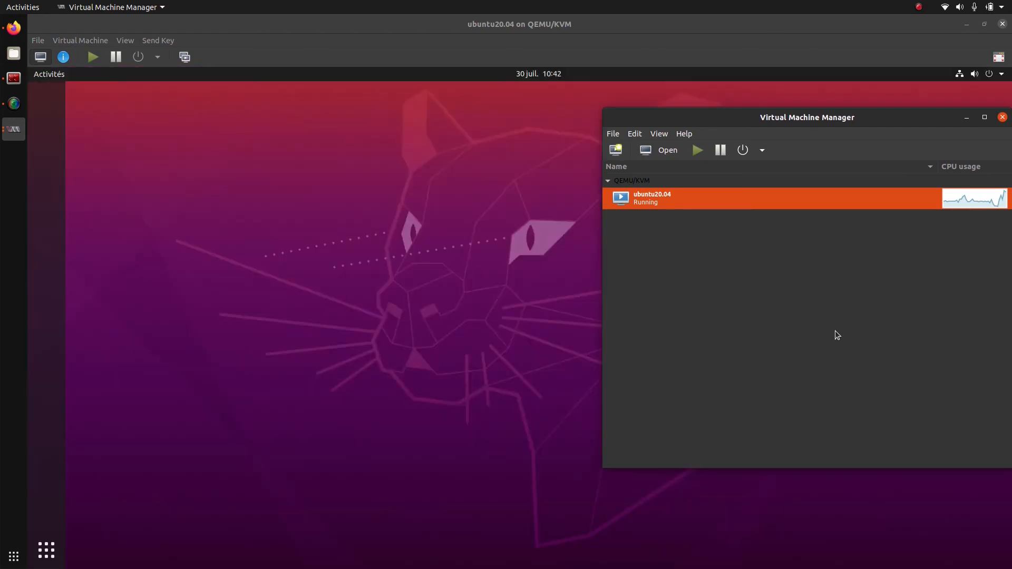
{"action": "left_click", "coordinate": [13, 104]}
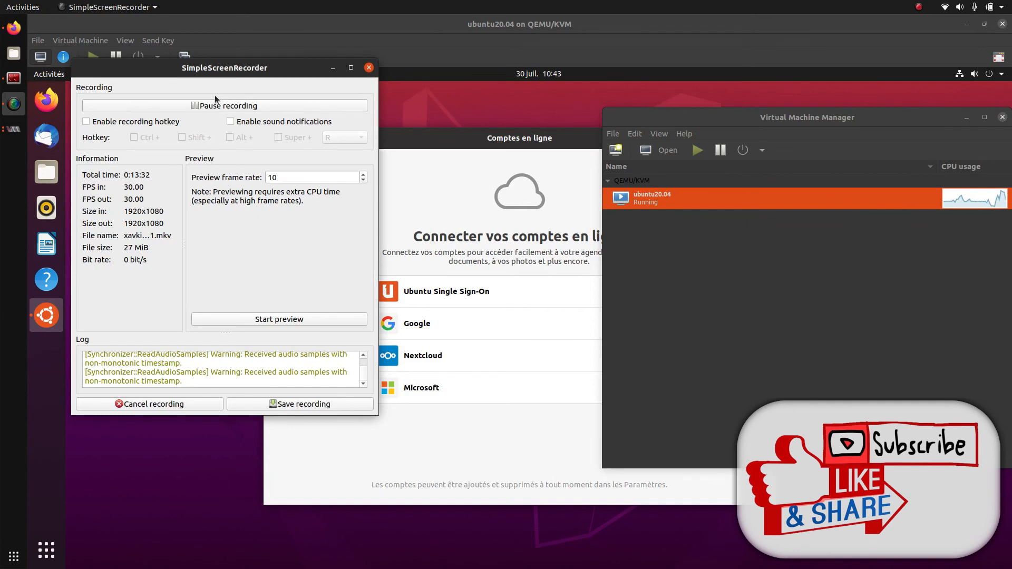